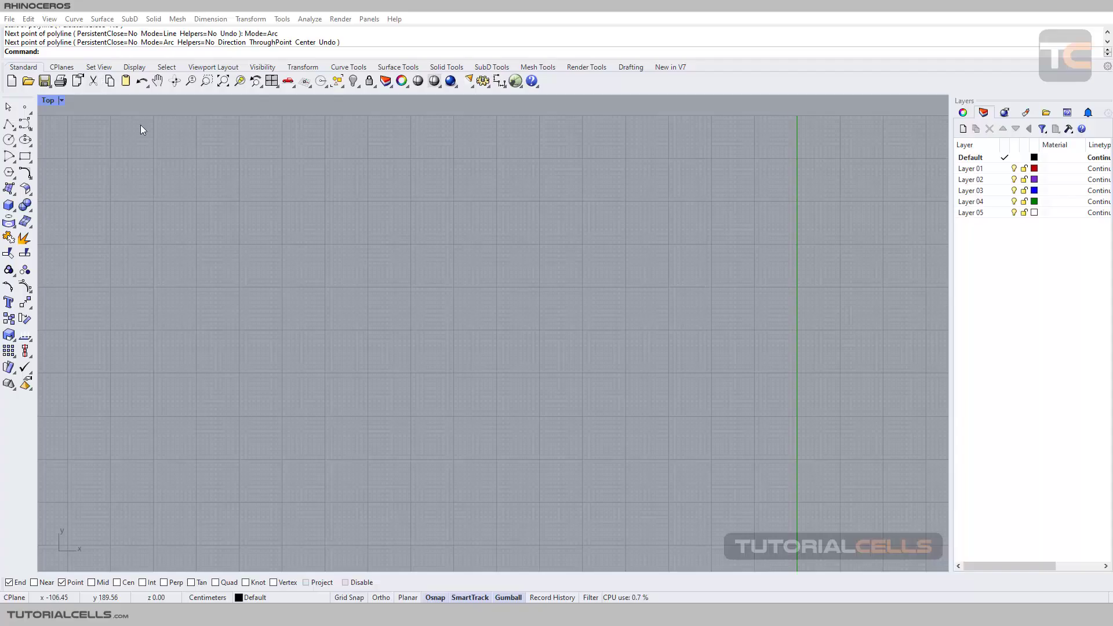
# Step: Open the Lines flyout from the Line button in the left toolbar, after checking Curve > Polyline
pyautogui.click(23, 128)
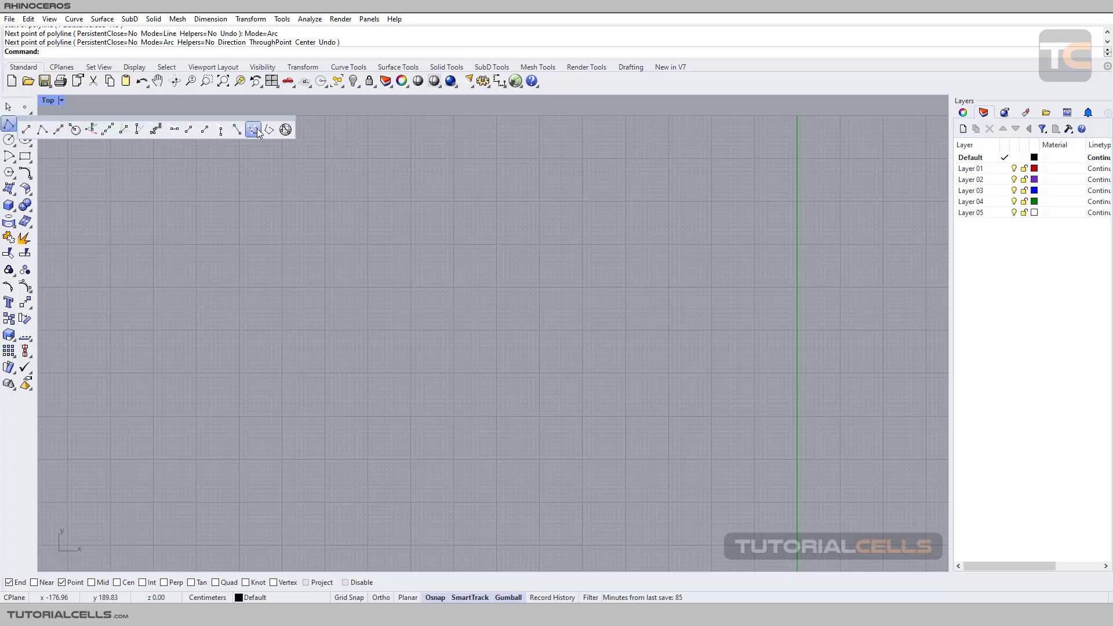
pyautogui.click(77, 21)
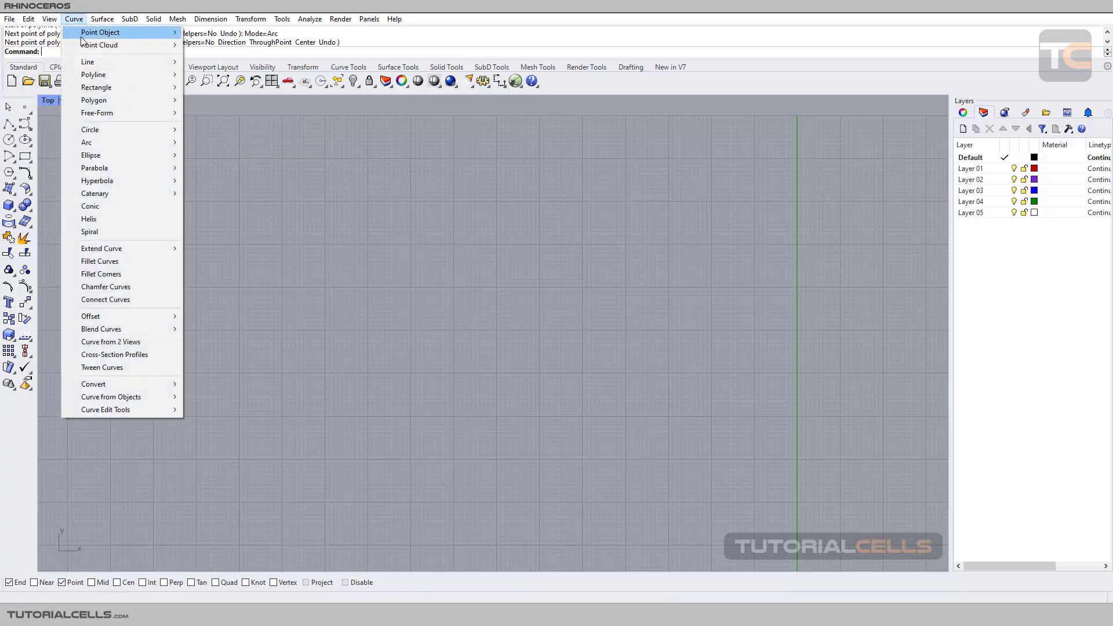
pyautogui.moveTo(88, 64)
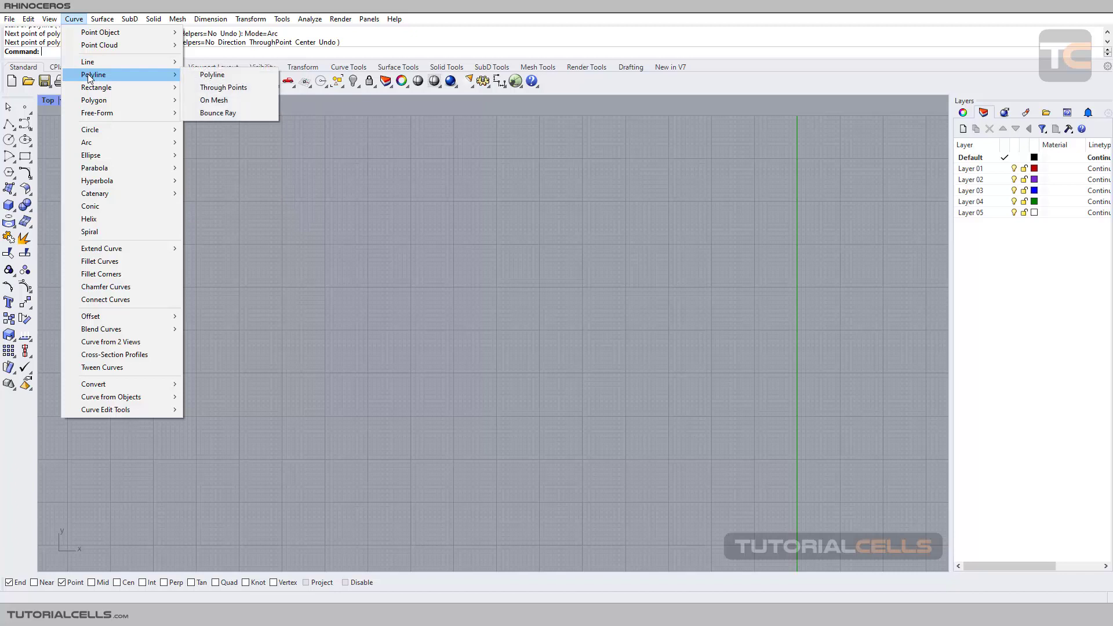
pyautogui.click(41, 137)
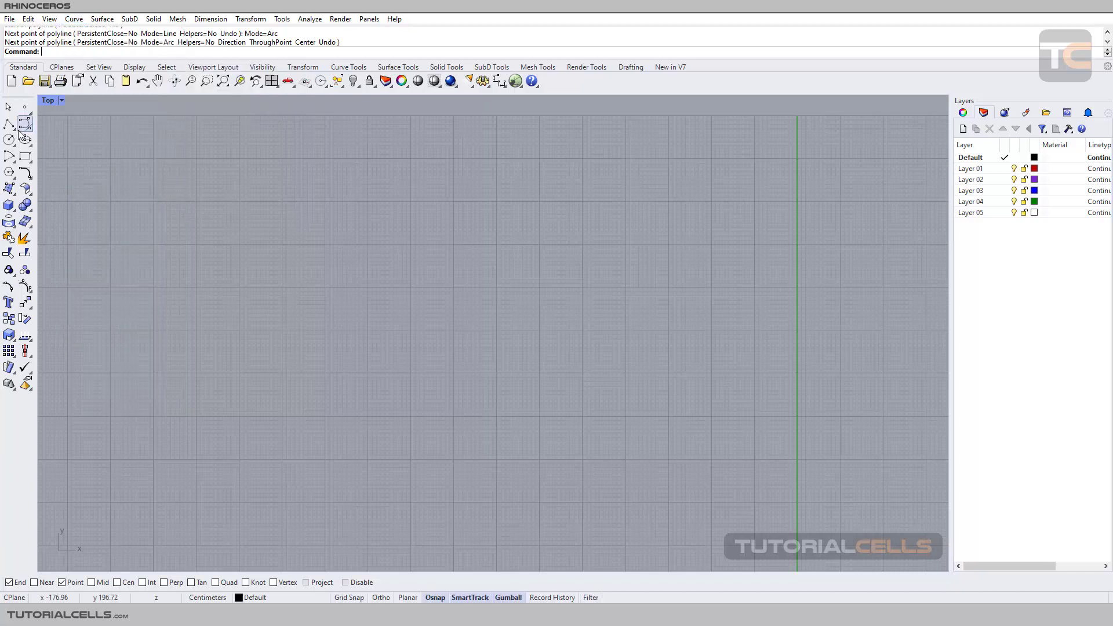
pyautogui.click(16, 132)
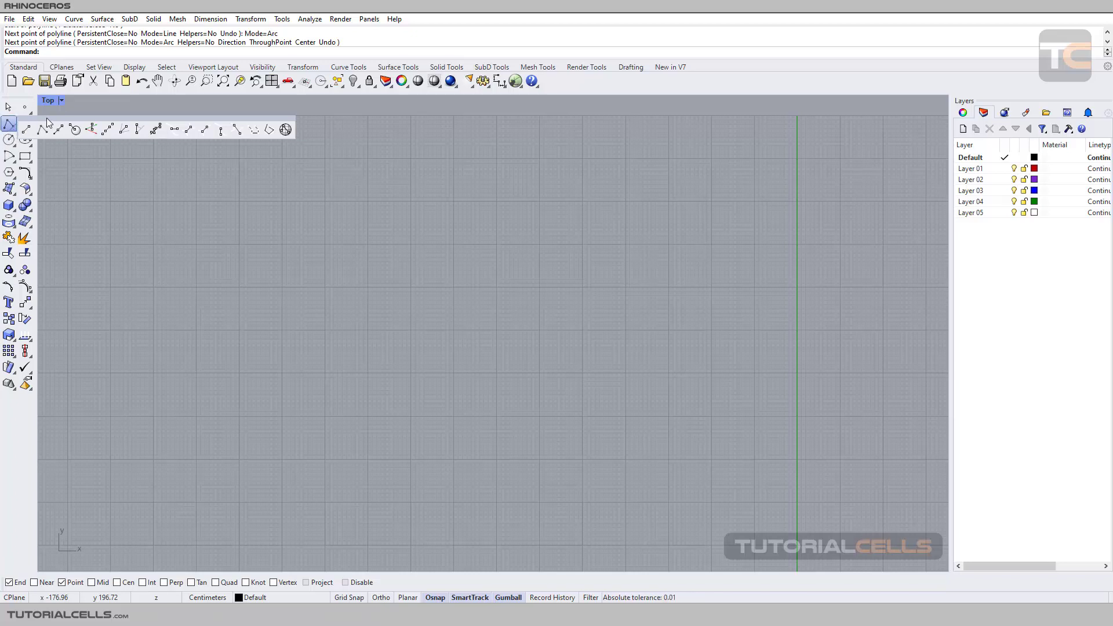
# Step: Float the Lines flyout as its own palette and start the Single Line command
pyautogui.moveTo(47, 117); pyautogui.dragTo(156, 124)
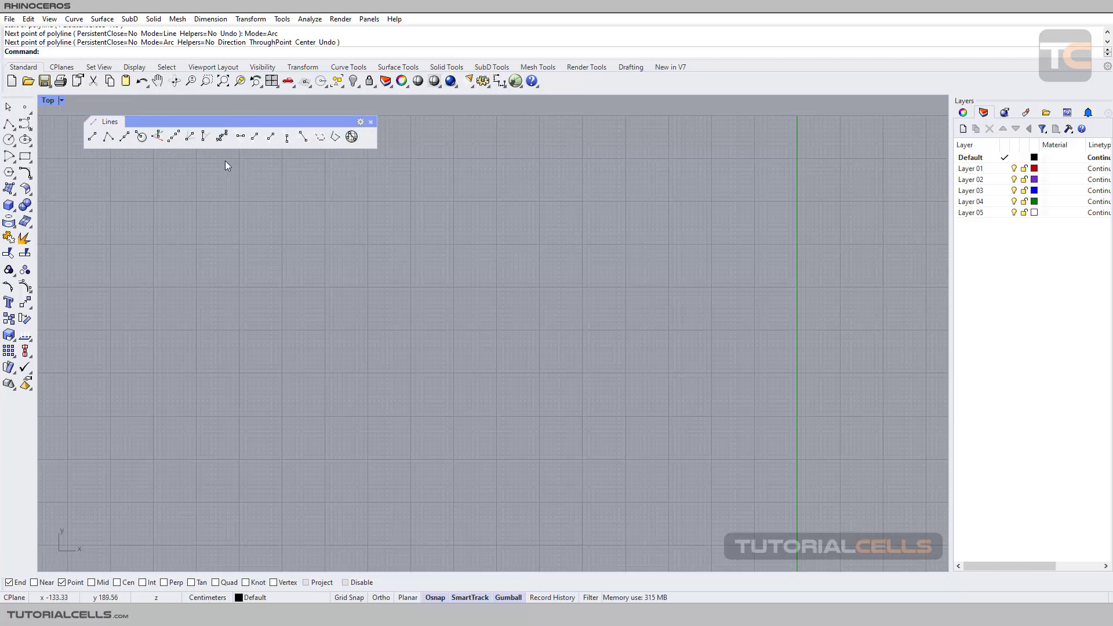
pyautogui.click(92, 138)
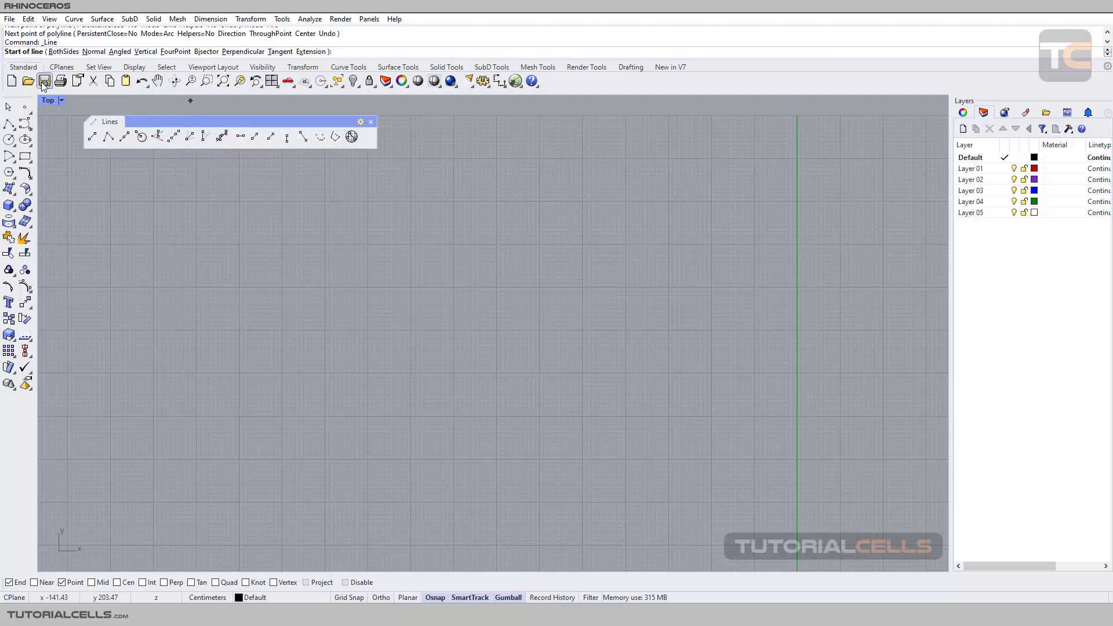
# Step: Draw a slanted line rising up-right from a start point at lower left
pyautogui.click(107, 244)
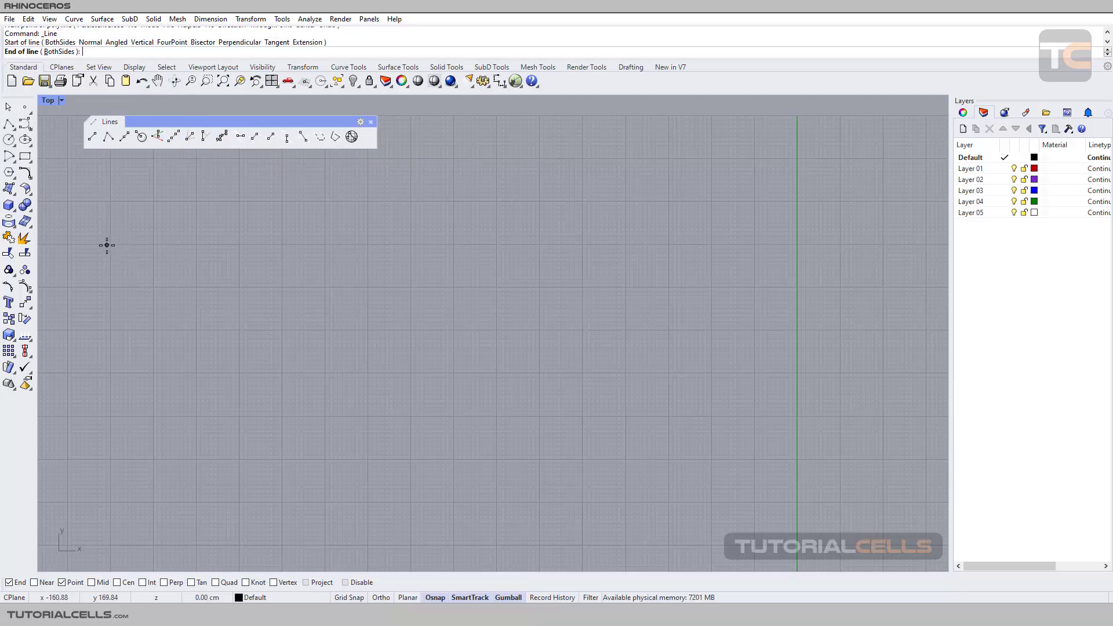
pyautogui.click(284, 211)
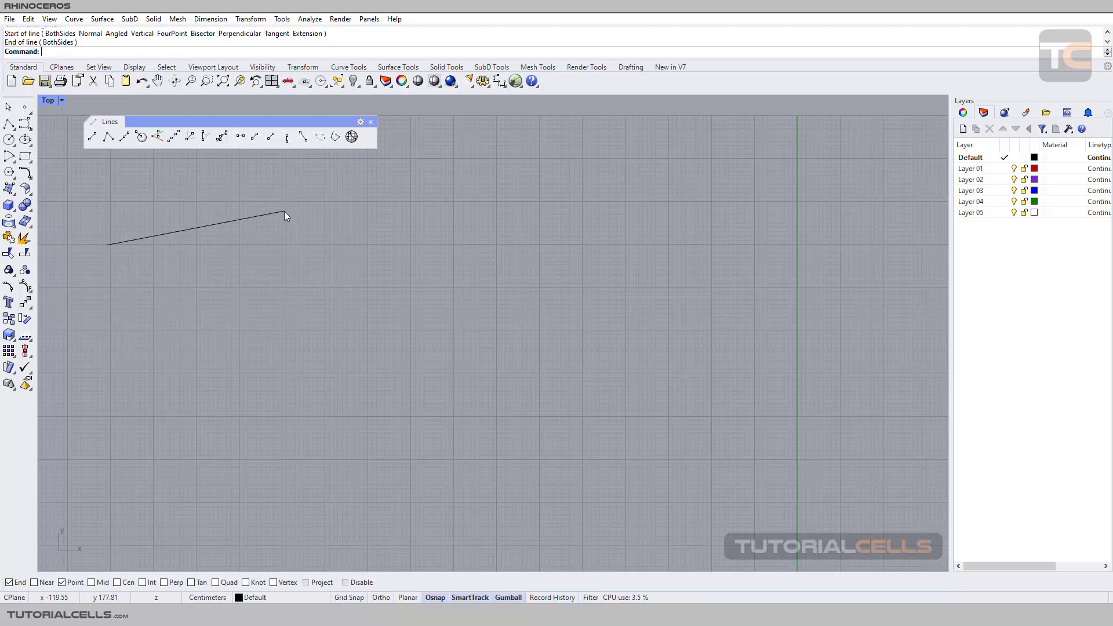
pyautogui.press('Escape')
# Step: Draw a horizontal line with Ortho (F8) turned on
pyautogui.press('Return')
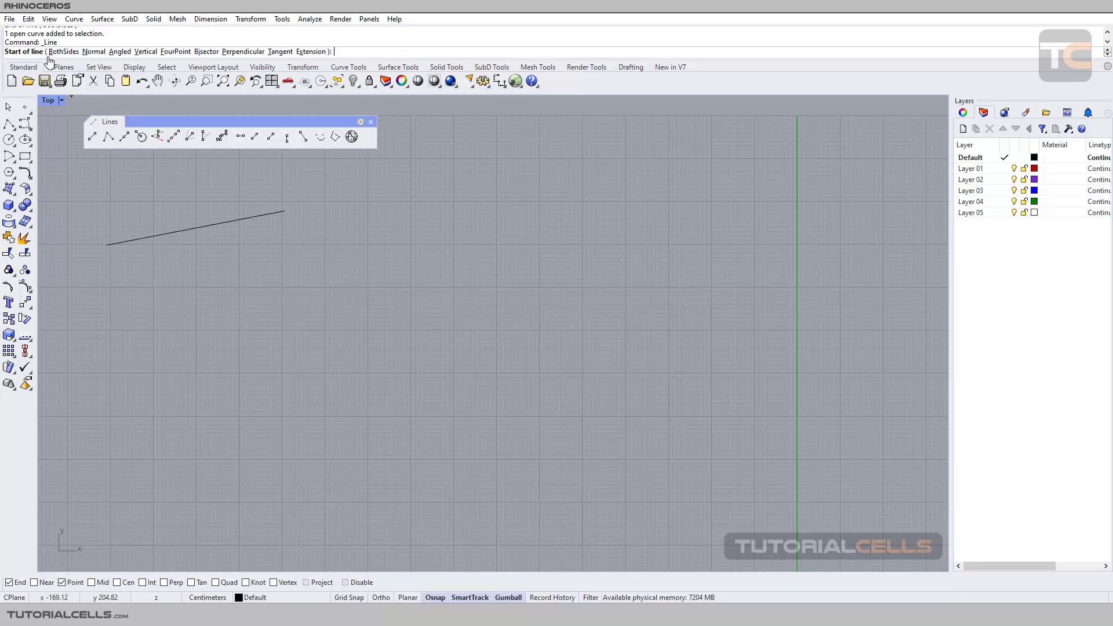
pyautogui.click(168, 275)
pyautogui.press('F8')
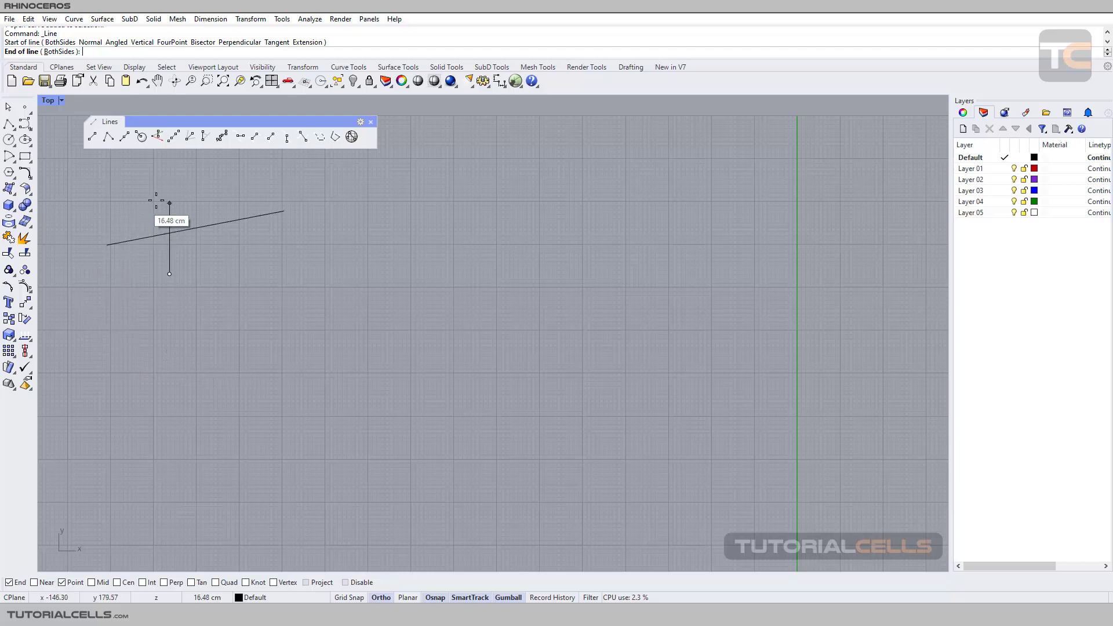
pyautogui.keyDown('shift'); pyautogui.click(262, 274); pyautogui.keyUp('shift')
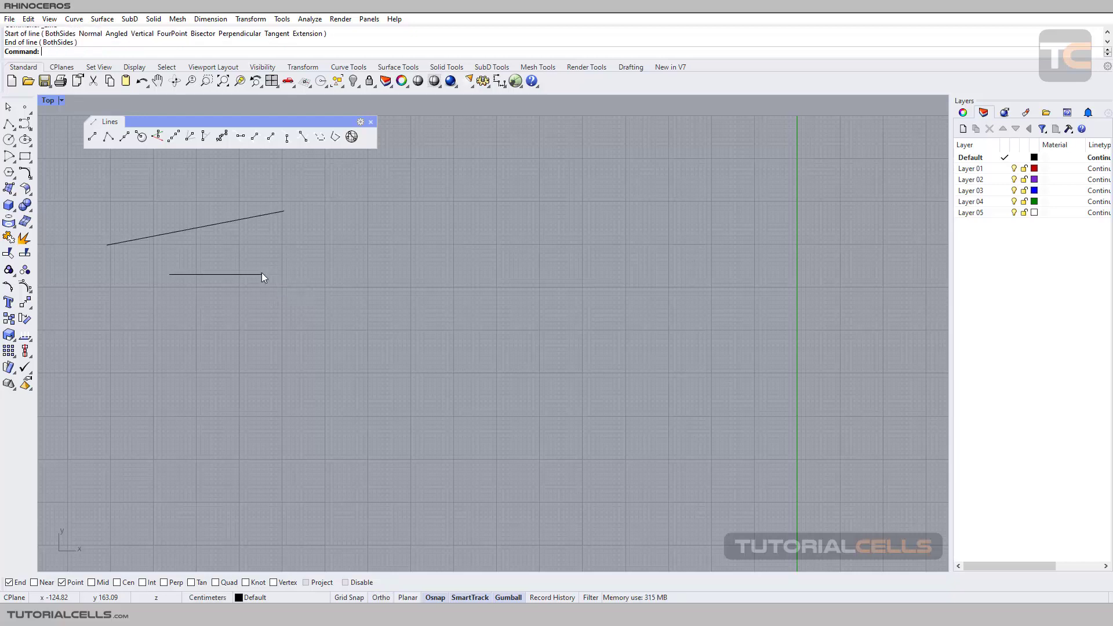
# Step: Draw a horizontal line of length 10 with Ortho on
pyautogui.rightClick(291, 249)
pyautogui.click(292, 248)
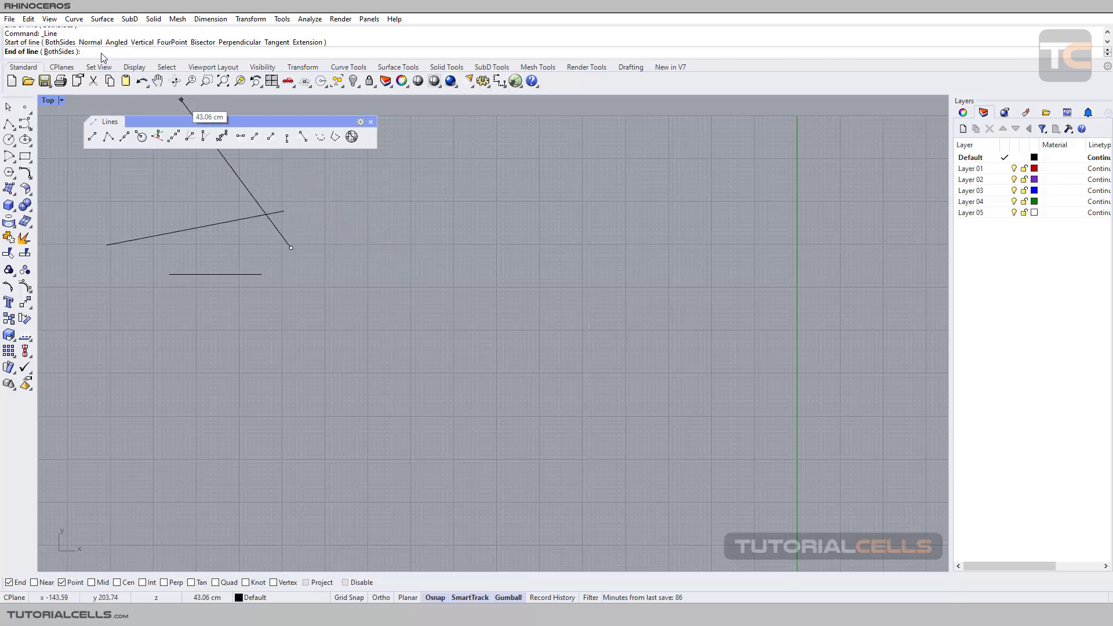
pyautogui.write('10')
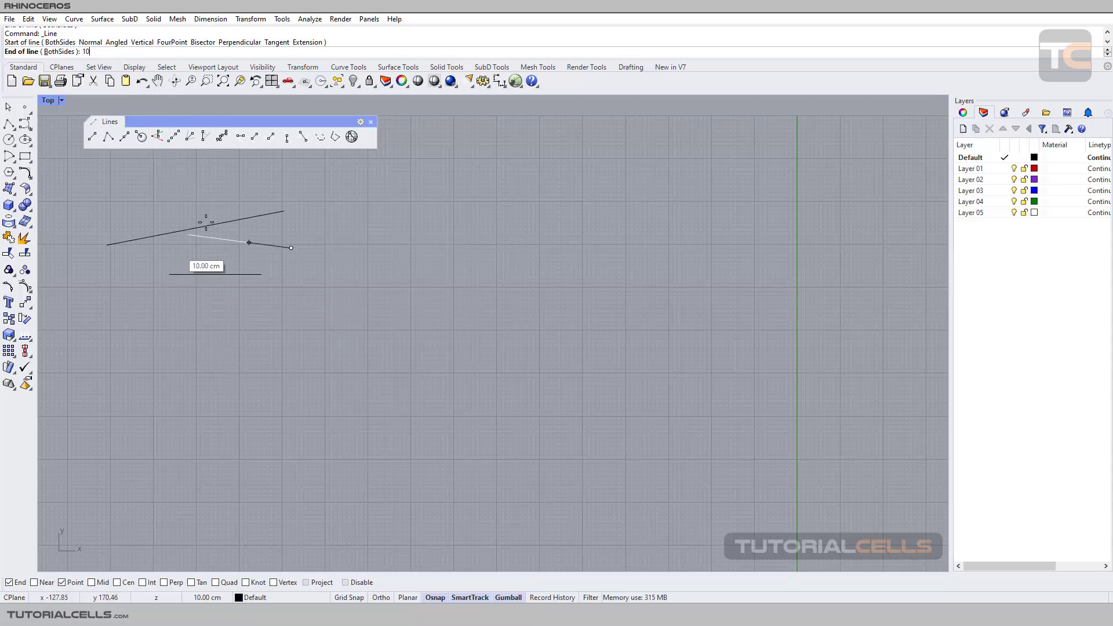
pyautogui.press('F8')
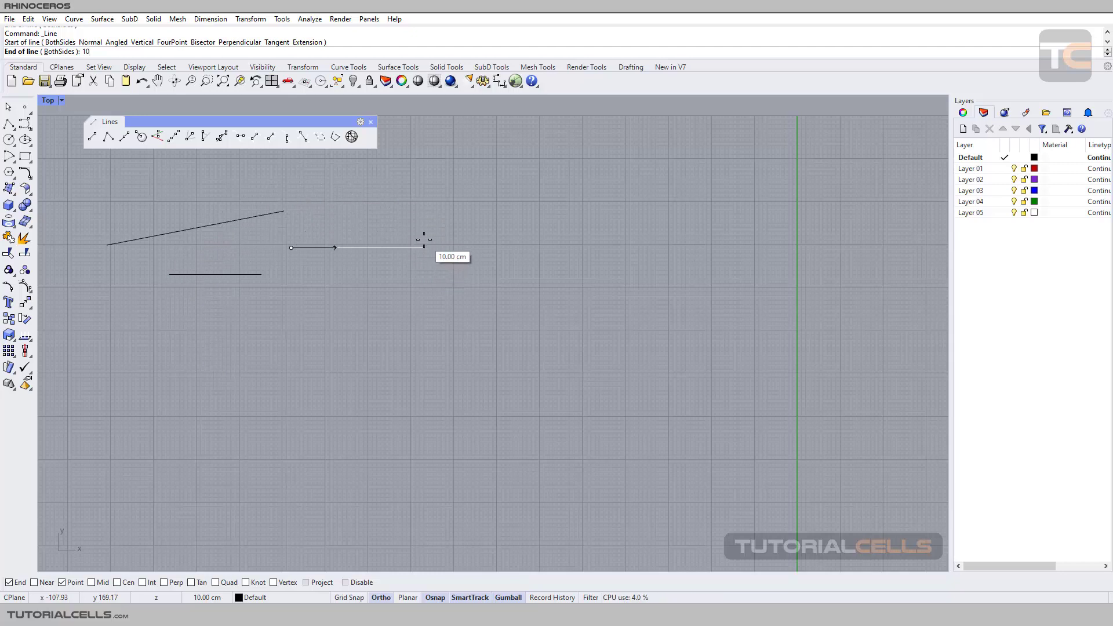
pyautogui.click(424, 239)
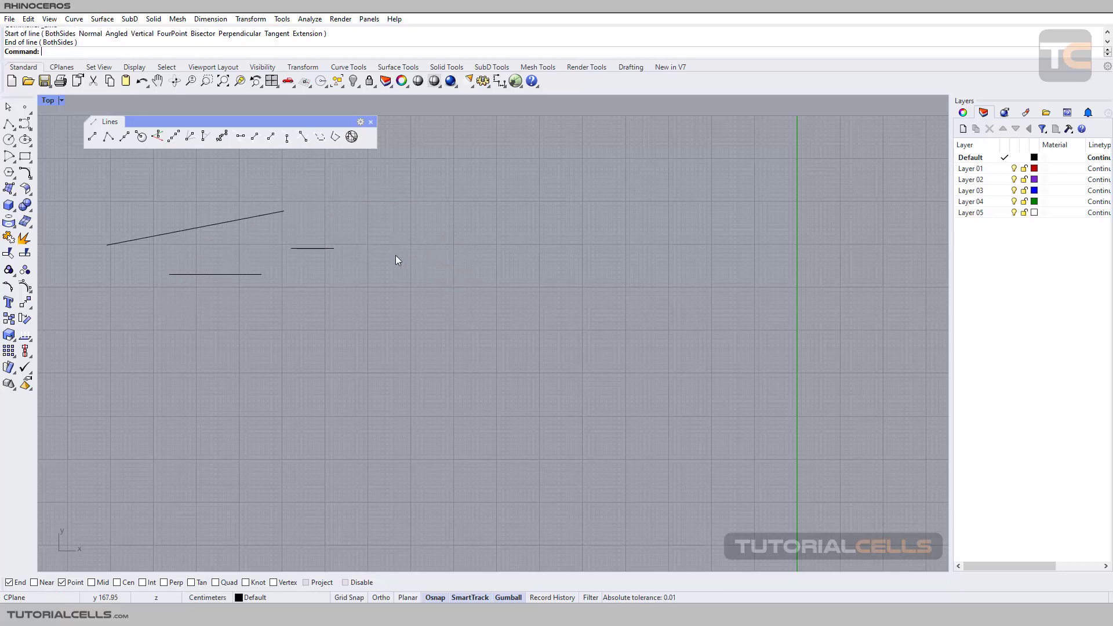
pyautogui.click(311, 248)
# Step: Draw a line of length 100 from a left start point, aimed up-right across the view
pyautogui.press('Escape')
pyautogui.scroll(3, 316, 260)
pyautogui.scroll(-1, 309, 230)
pyautogui.scroll(-1, 312, 231)
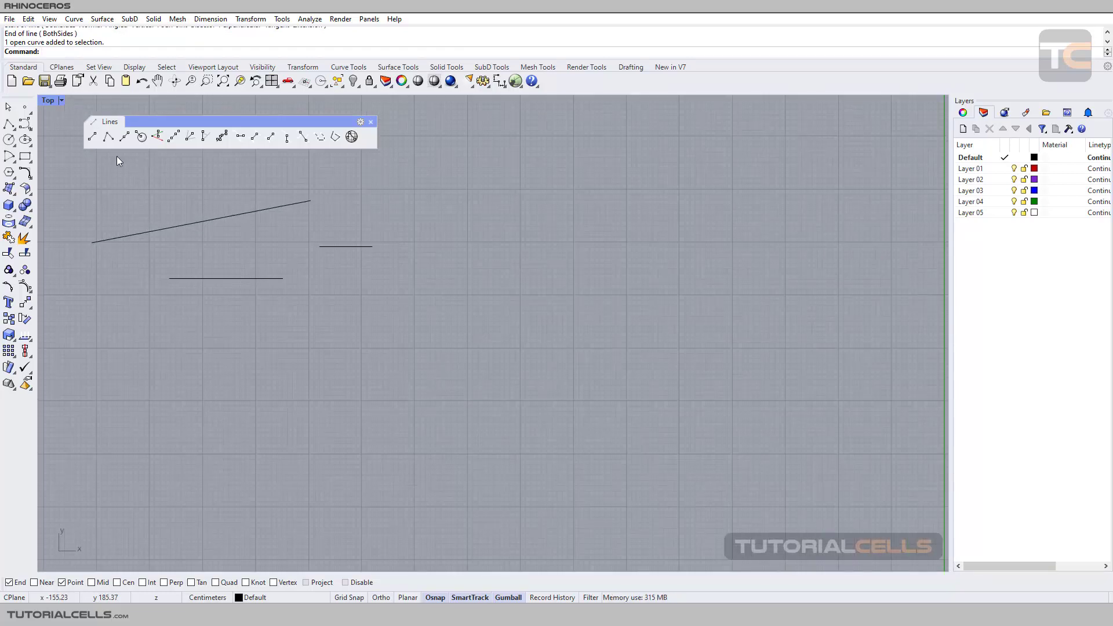
pyautogui.click(91, 138)
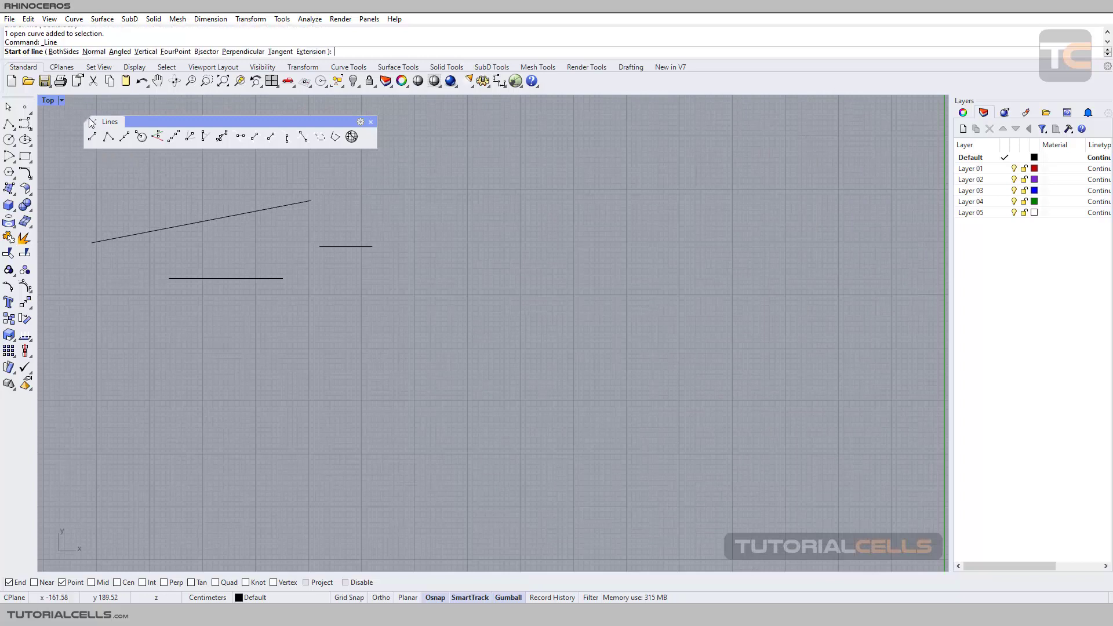
pyautogui.click(81, 210)
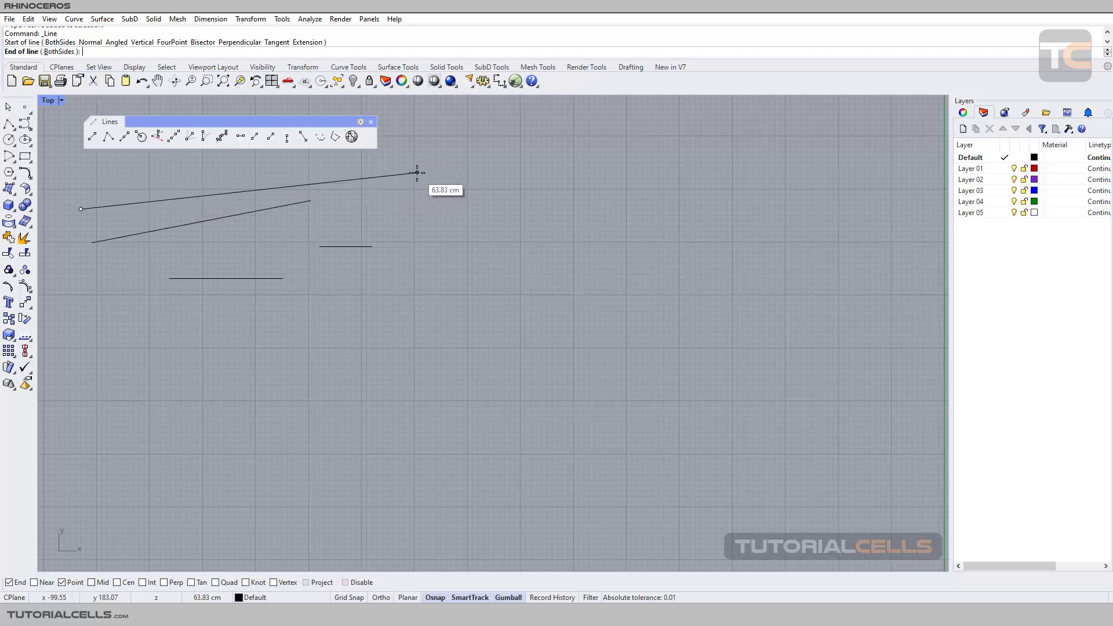
pyautogui.write('100')
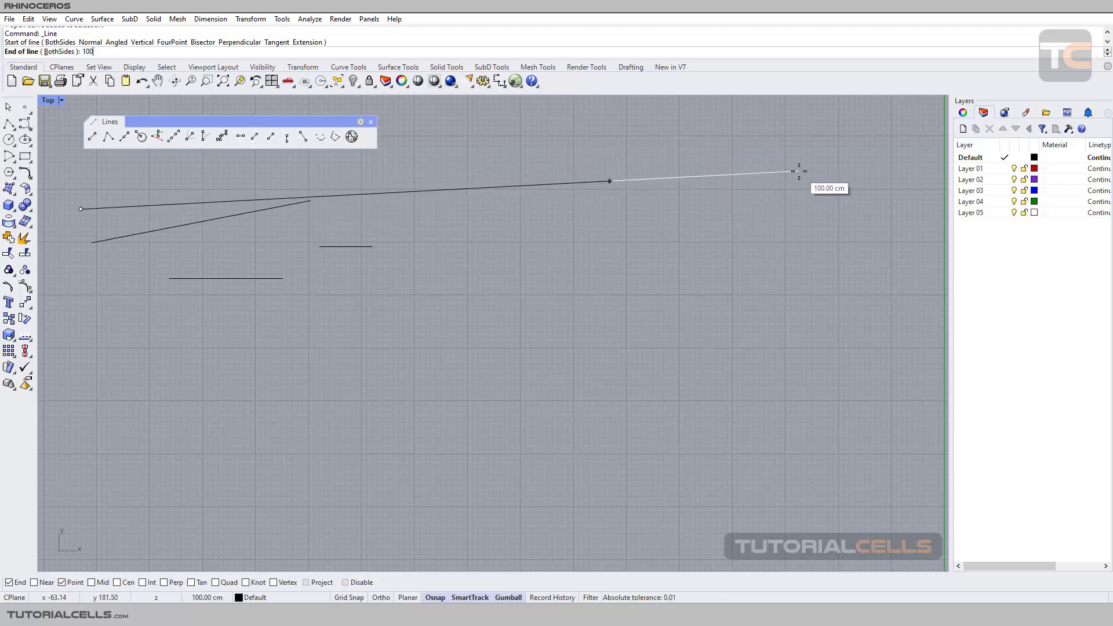
pyautogui.click(714, 158)
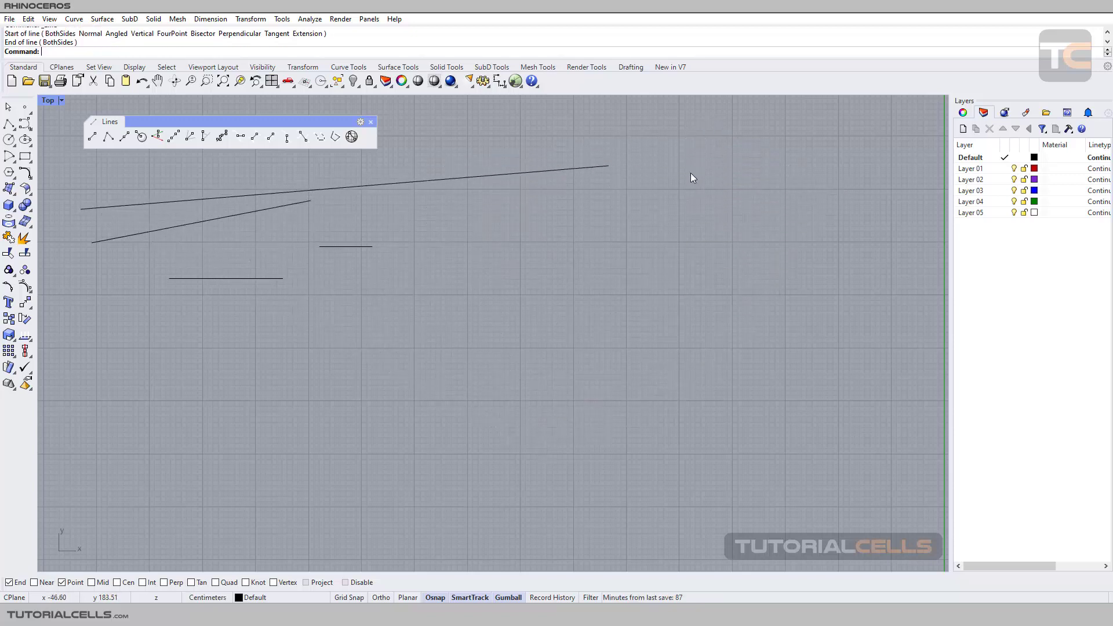
pyautogui.click(108, 206)
pyautogui.press('Escape')
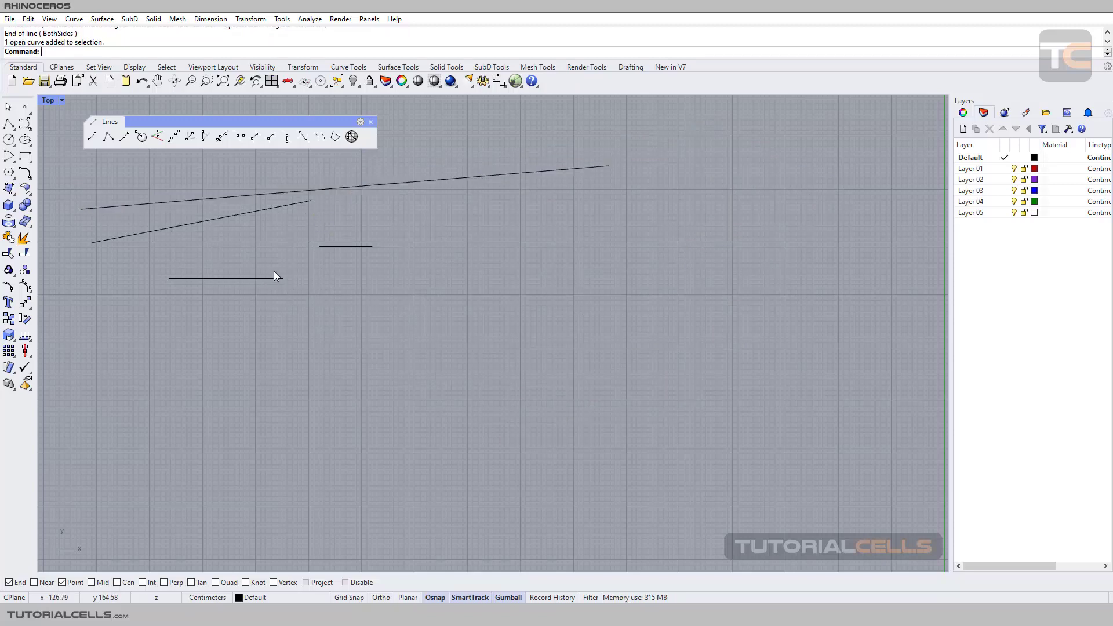
# Step: Draw a straight-segment polyline closed at its start point, then delete it
pyautogui.click(107, 141)
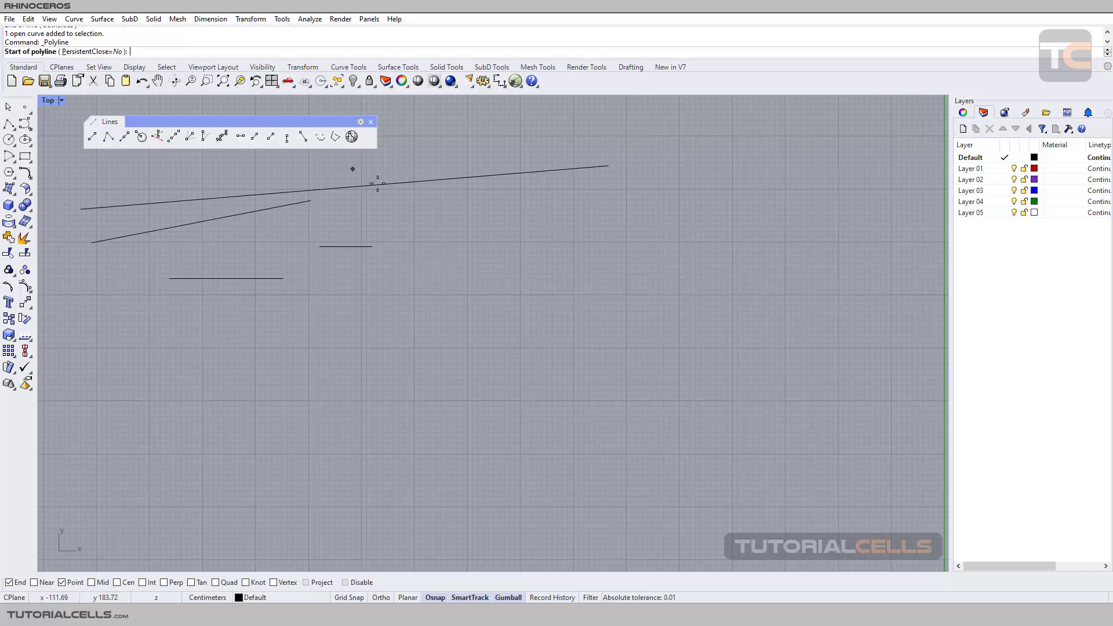
pyautogui.click(431, 279)
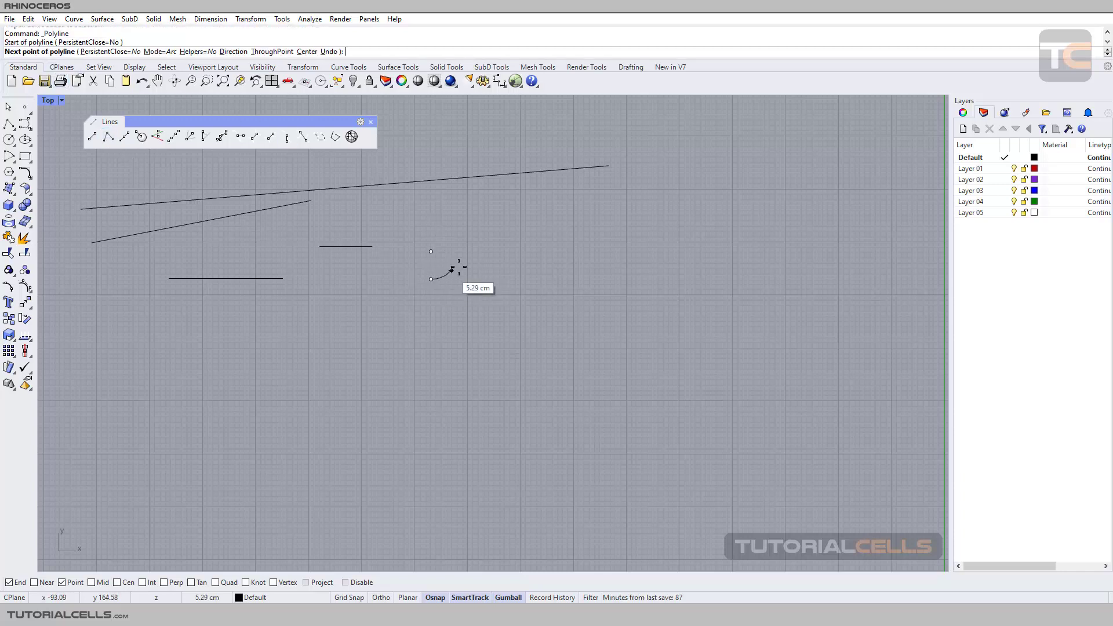
pyautogui.click(153, 52)
pyautogui.click(463, 237)
pyautogui.click(590, 215)
pyautogui.click(555, 285)
pyautogui.click(466, 330)
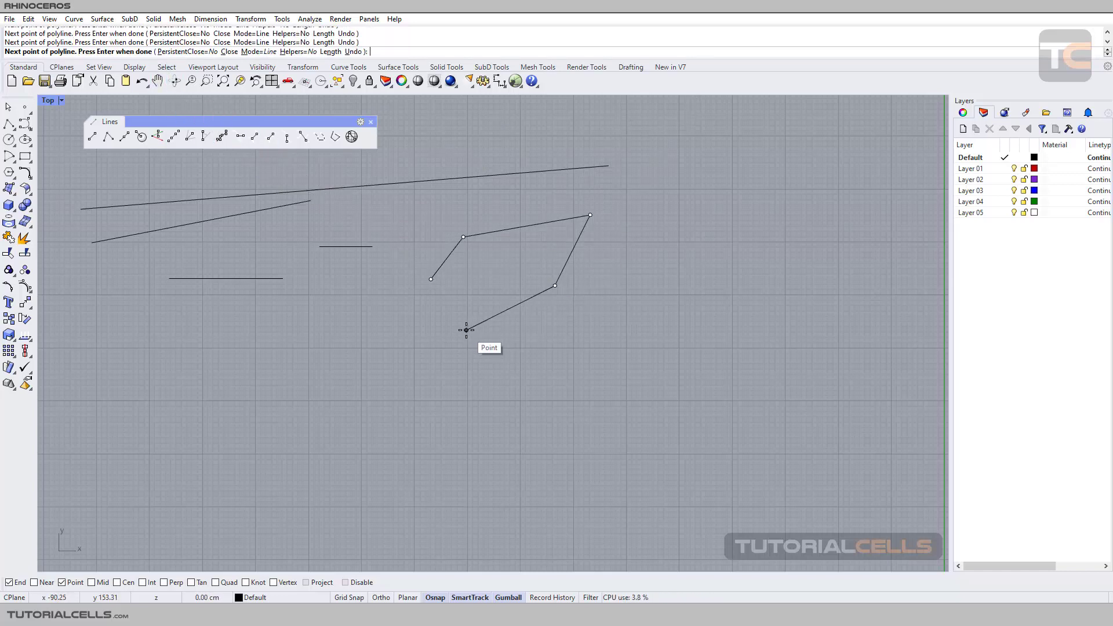
pyautogui.click(430, 332)
pyautogui.click(410, 298)
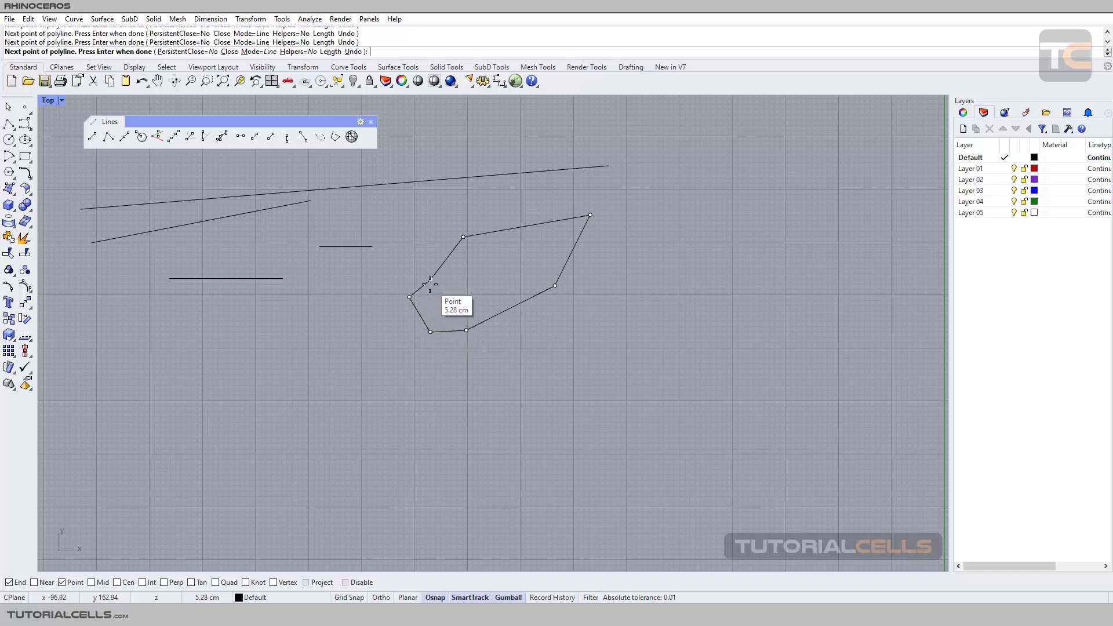
pyautogui.click(430, 283)
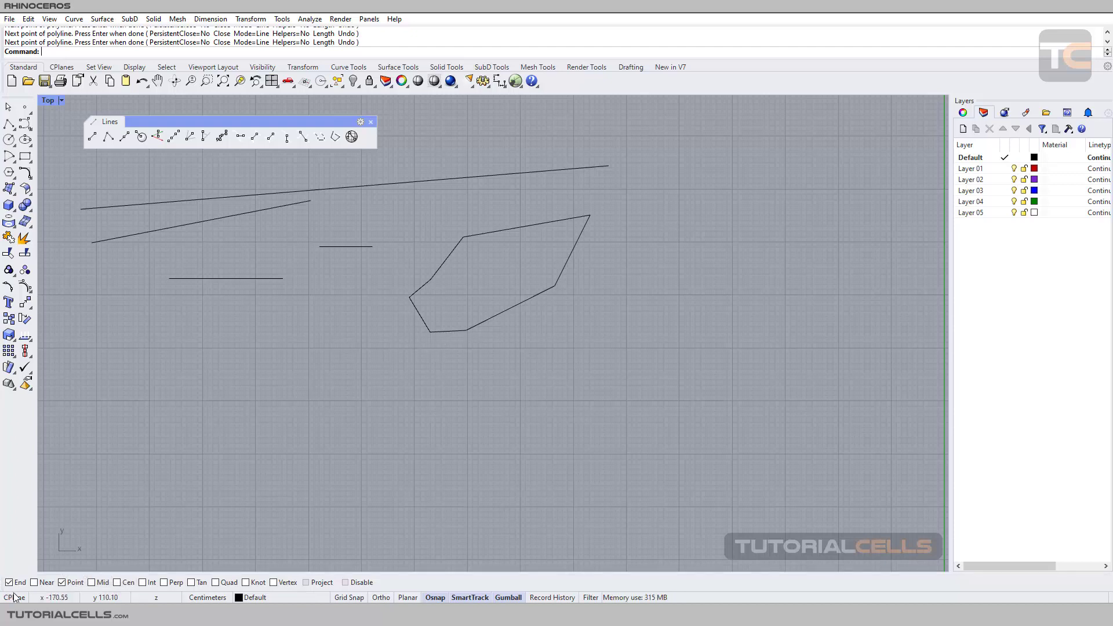
pyautogui.click(410, 300)
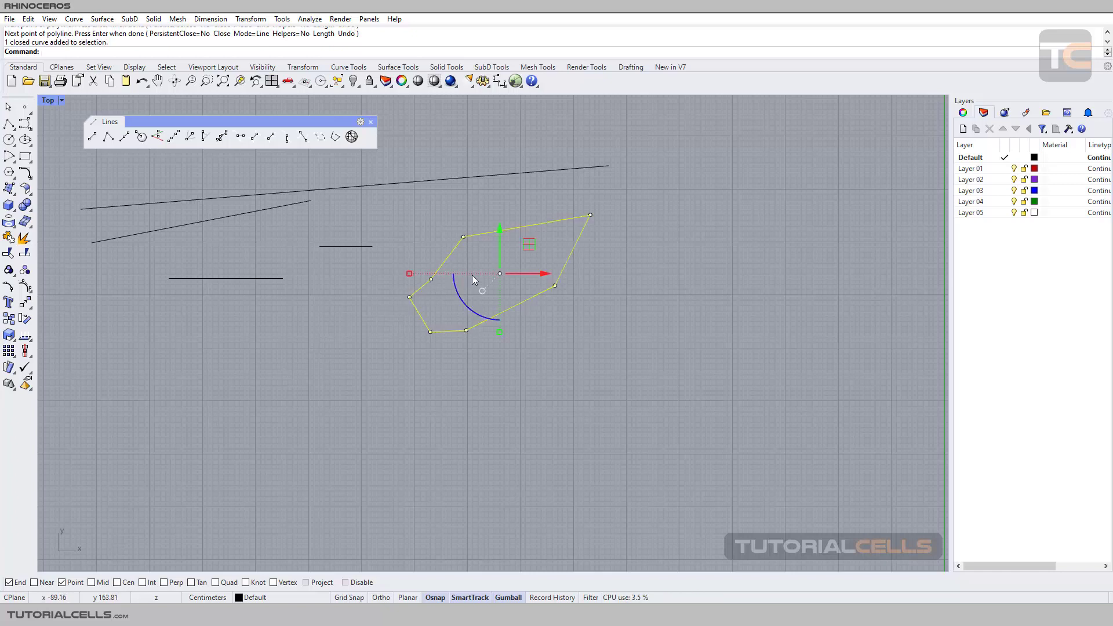
pyautogui.press('Delete')
pyautogui.click(109, 137)
pyautogui.click(416, 255)
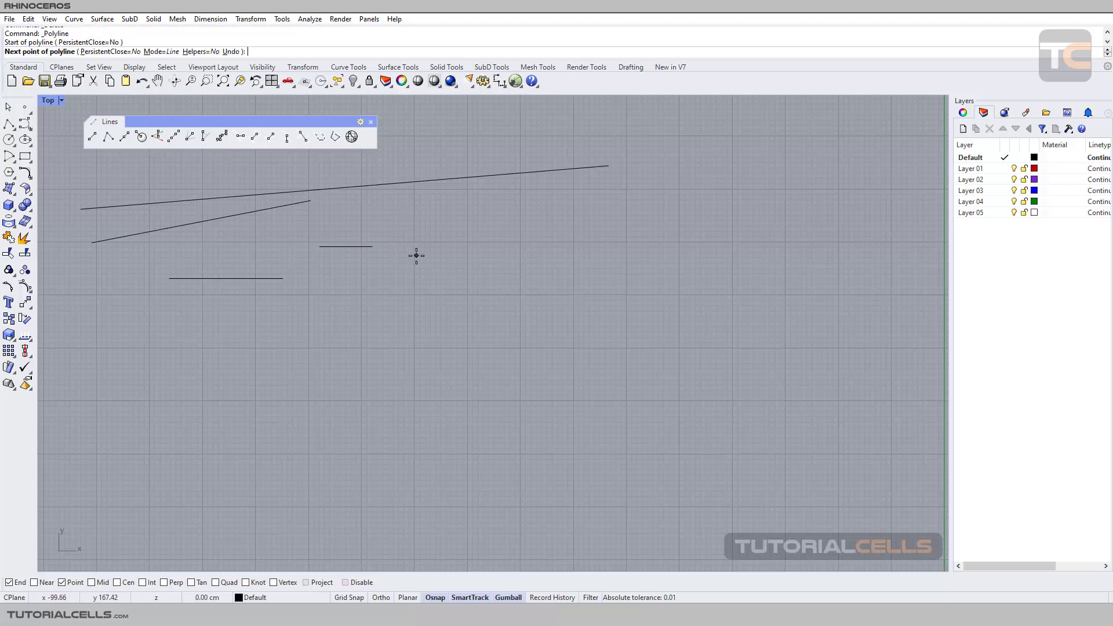
pyautogui.click(509, 256)
pyautogui.press('F8')
pyautogui.click(541, 330)
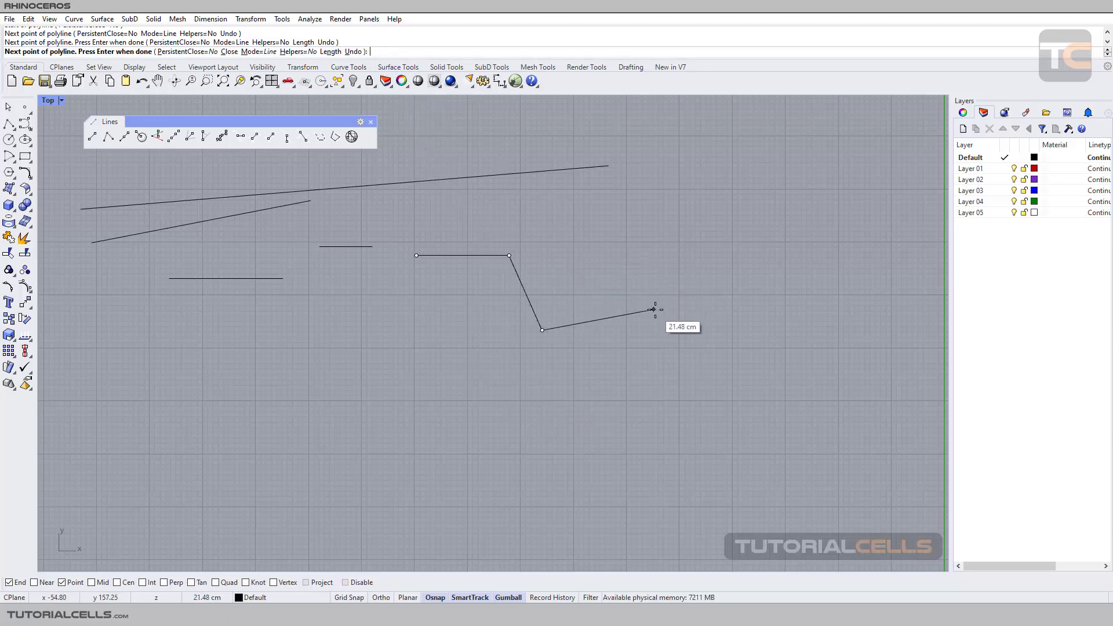
pyautogui.write('40')
pyautogui.press('Return')
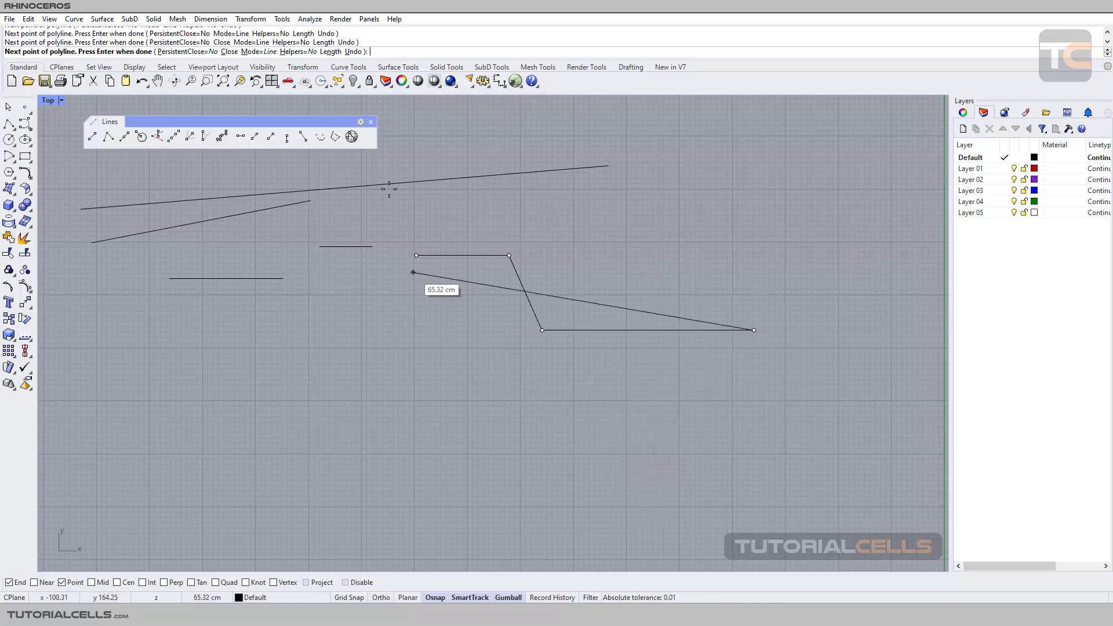
pyautogui.write('10')
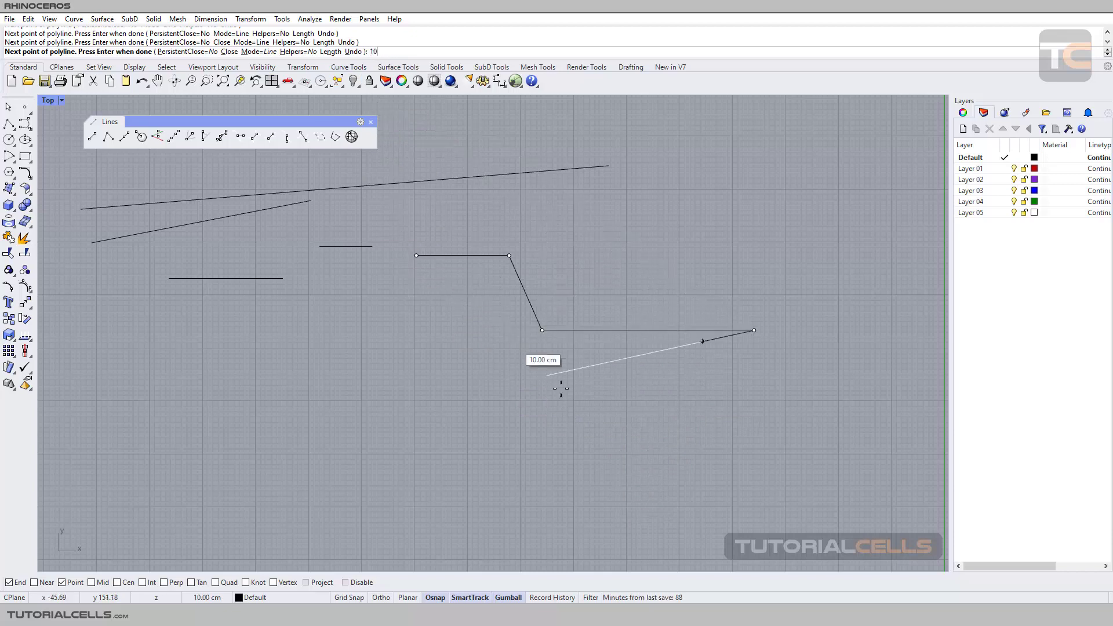
pyautogui.click(619, 436)
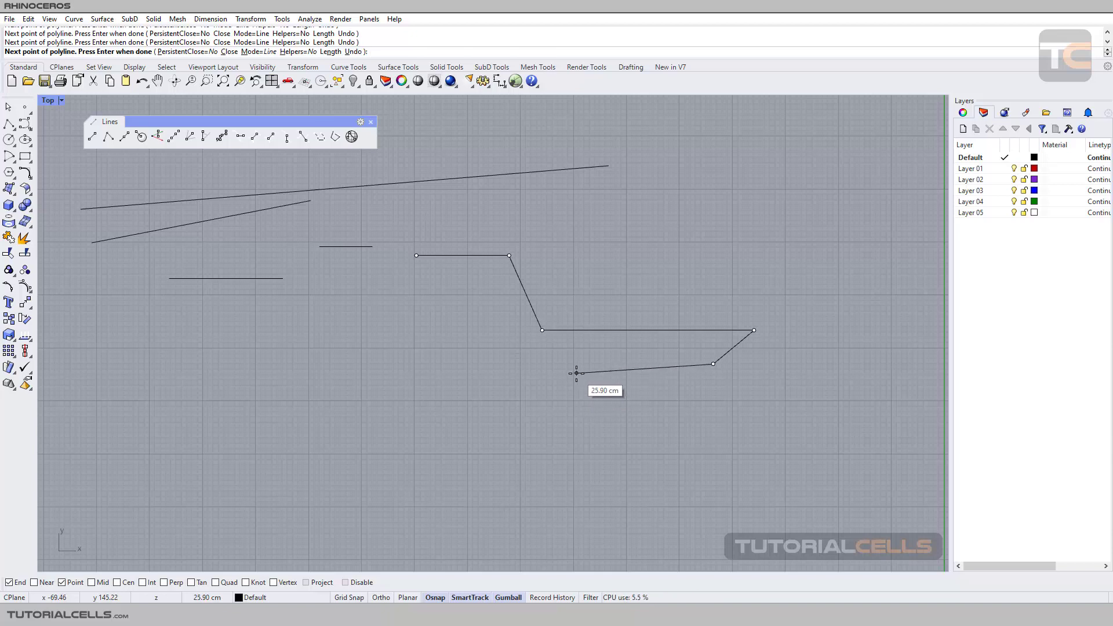
pyautogui.press('Escape')
# Step: Undo and re-delete the closed shape, then draw a five-point open test polyline
pyautogui.hotkey('ctrl', 'z')
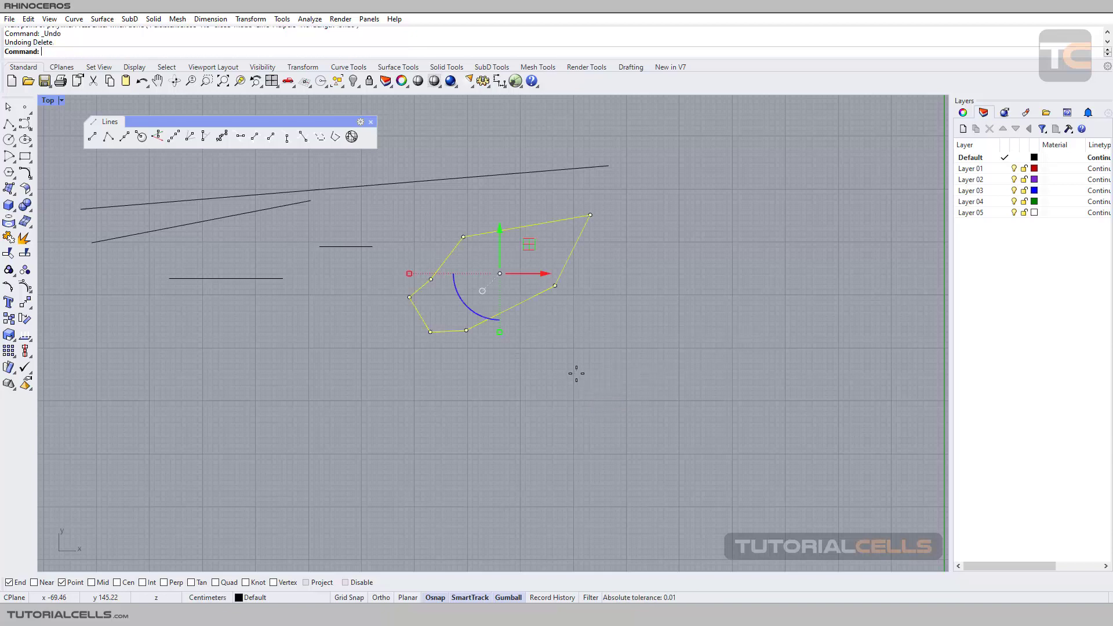
pyautogui.press('Delete')
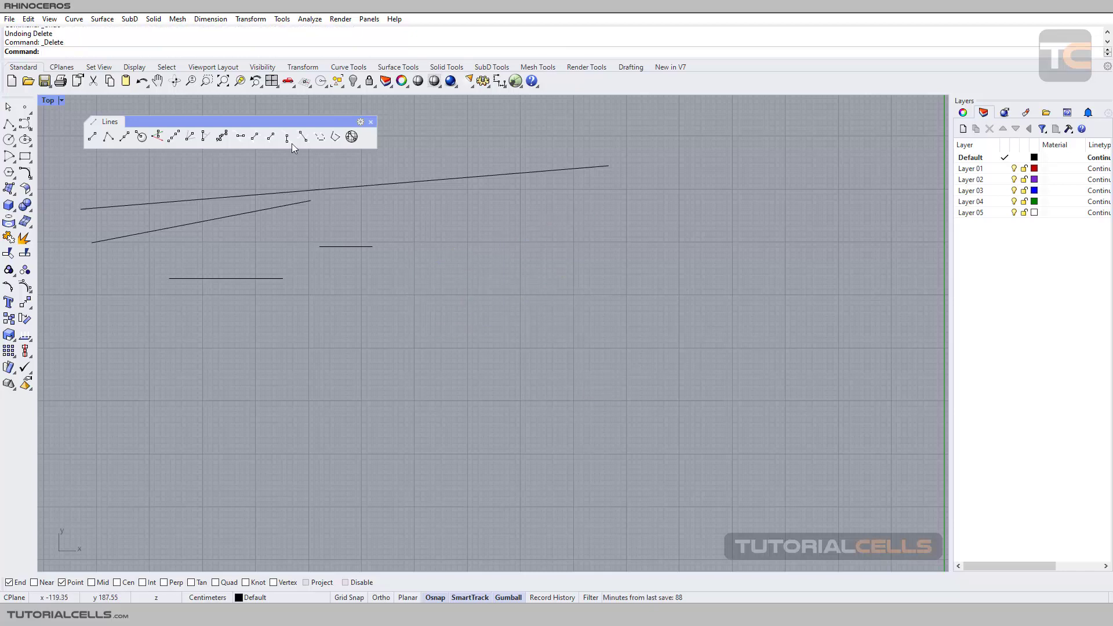
pyautogui.click(108, 137)
pyautogui.click(500, 284)
pyautogui.click(606, 220)
pyautogui.click(622, 295)
pyautogui.click(524, 358)
pyautogui.press('Return')
# Step: Delete the test polyline, zoom in, and start a fresh polyline
pyautogui.click(520, 272)
pyautogui.press('Delete')
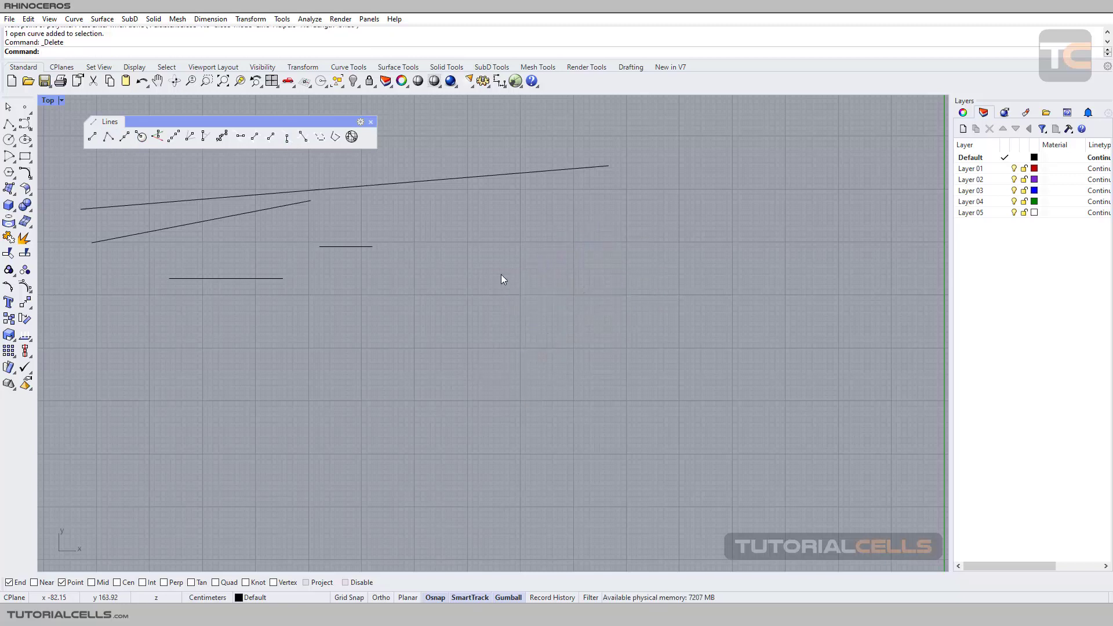
pyautogui.scroll(2, 408, 246)
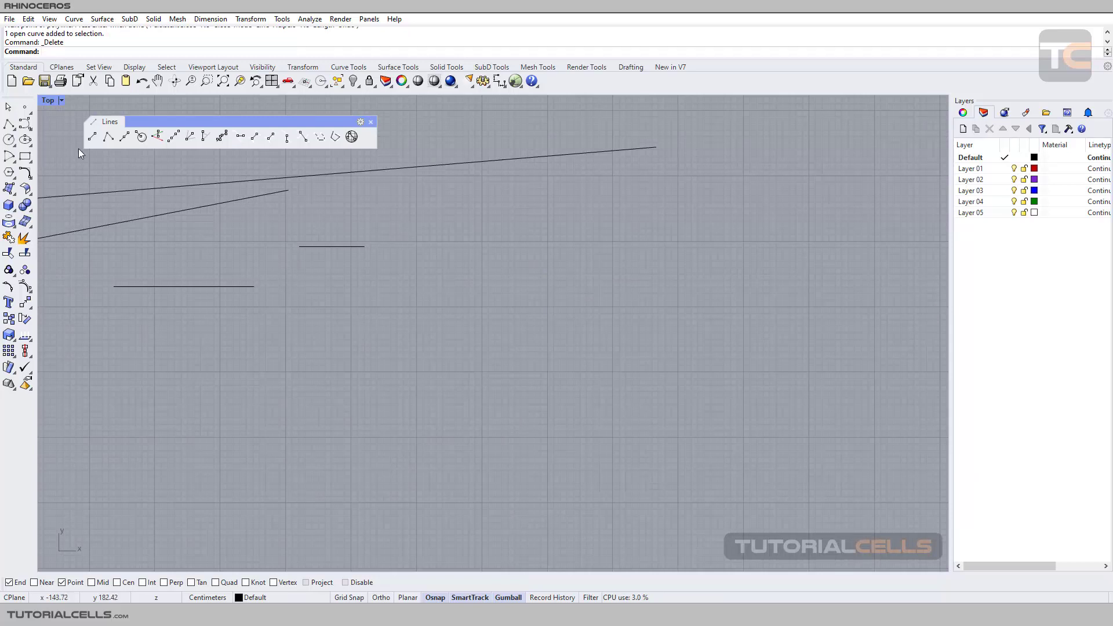
pyautogui.click(108, 137)
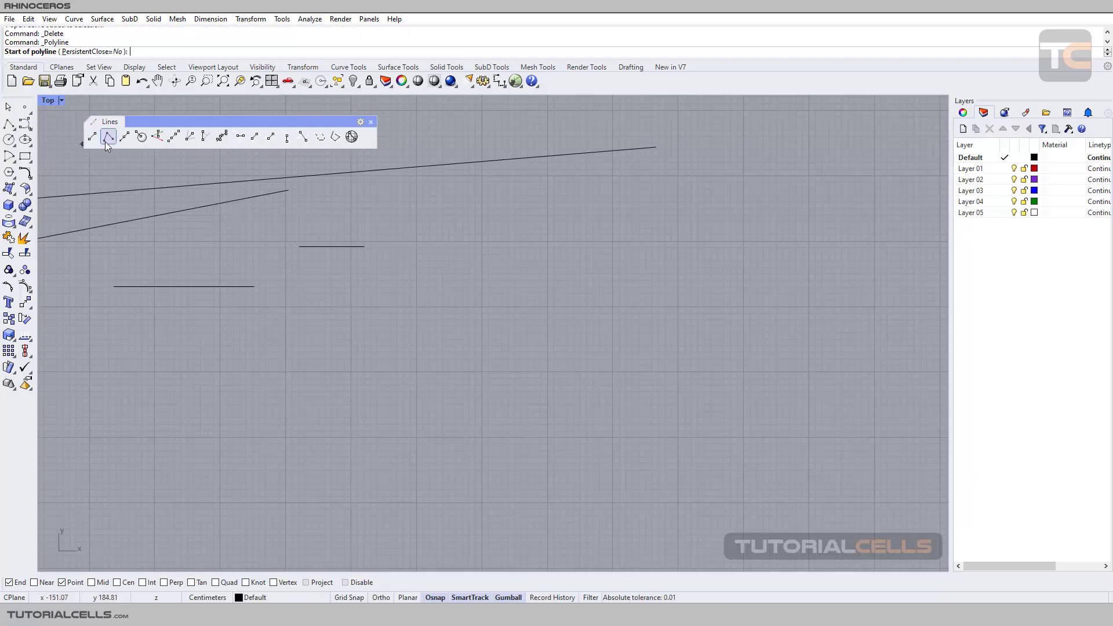
# Step: With PersistentClose=Yes, draw a seven-corner polygon with an inward notch that closes automatically
pyautogui.click(101, 56)
pyautogui.click(409, 255)
pyautogui.click(534, 194)
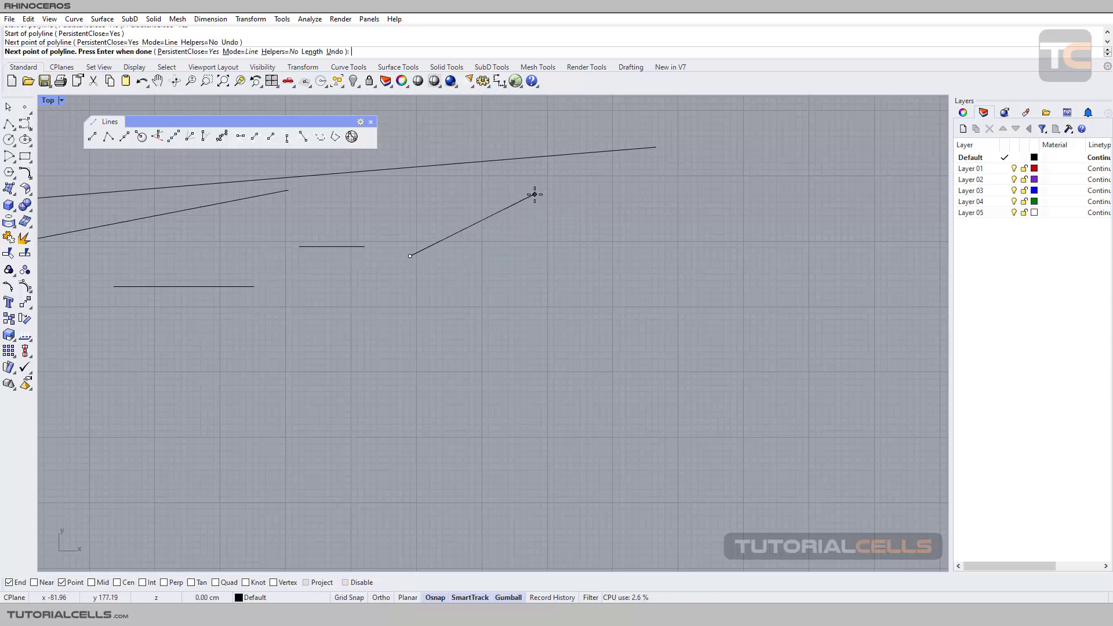
pyautogui.click(592, 297)
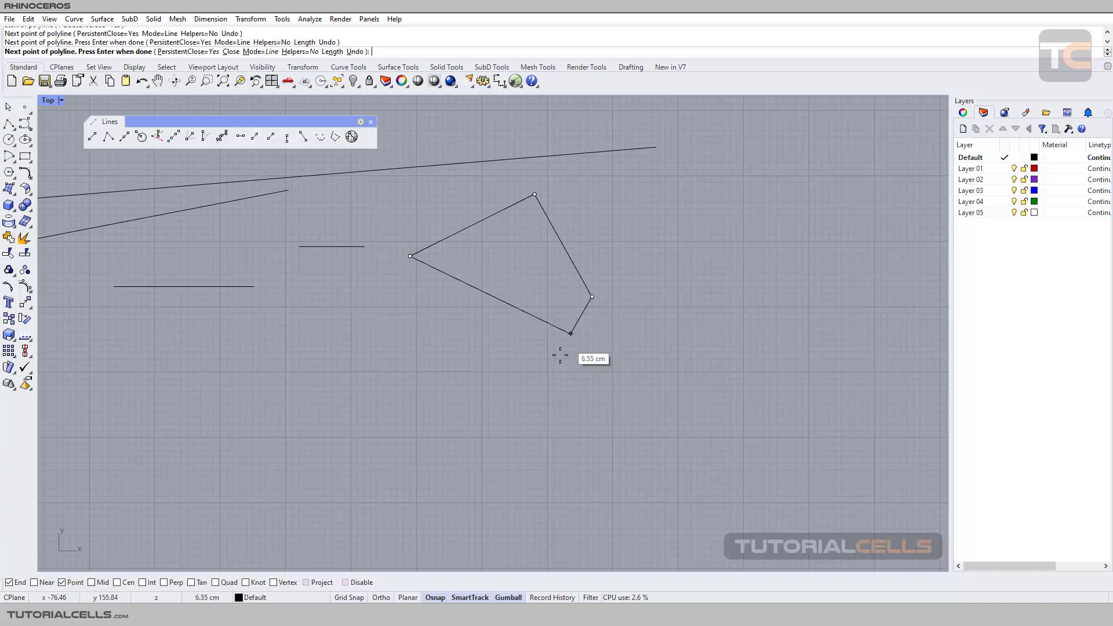
pyautogui.click(511, 381)
pyautogui.click(411, 382)
pyautogui.click(466, 311)
pyautogui.click(394, 324)
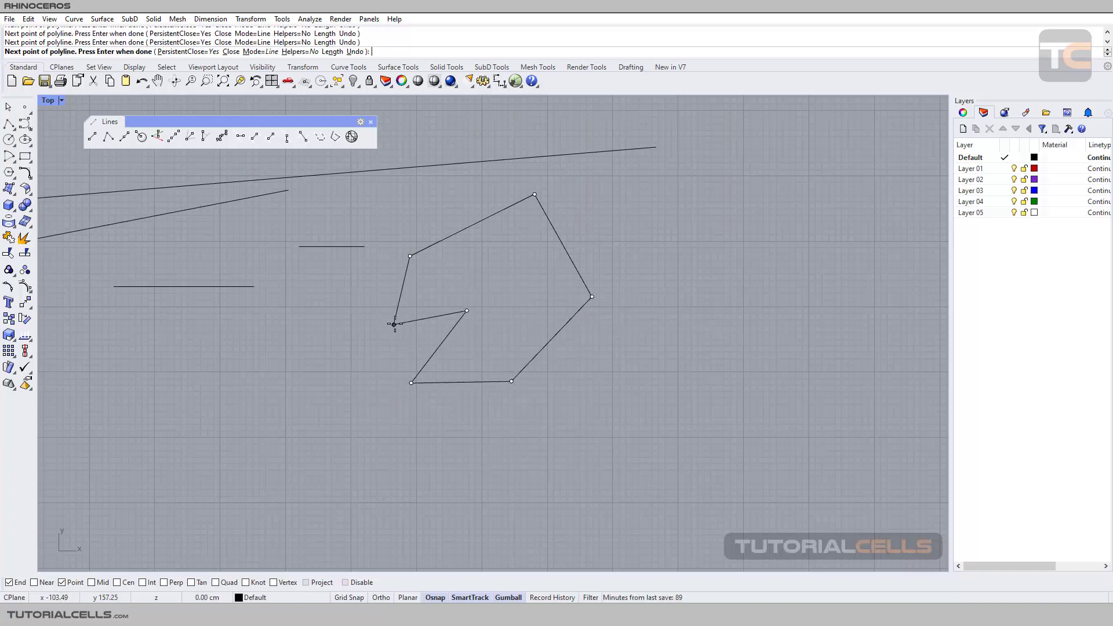
pyautogui.press('Return')
# Step: Pan the polygon left and start a new polyline with PersistentClose=No
pyautogui.moveTo(453, 299); pyautogui.dragTo(244, 316, button='right')
pyautogui.click(109, 139)
pyautogui.click(116, 54)
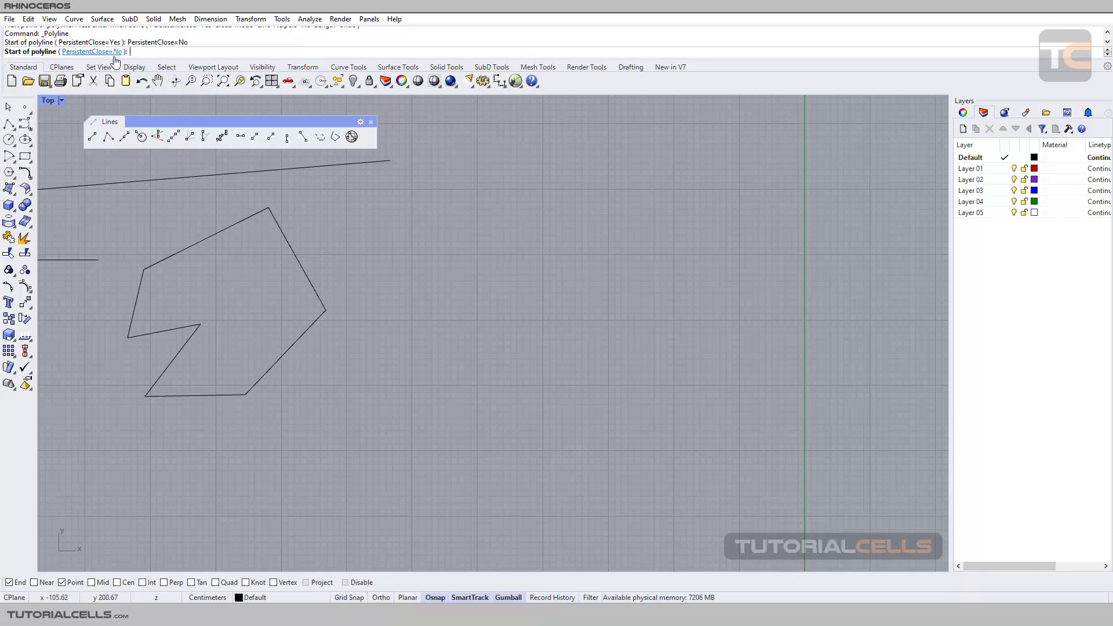
# Step: With Helpers=Yes, draw a six-point open zigzag rising to a peak, then turning down-left
pyautogui.click(390, 310)
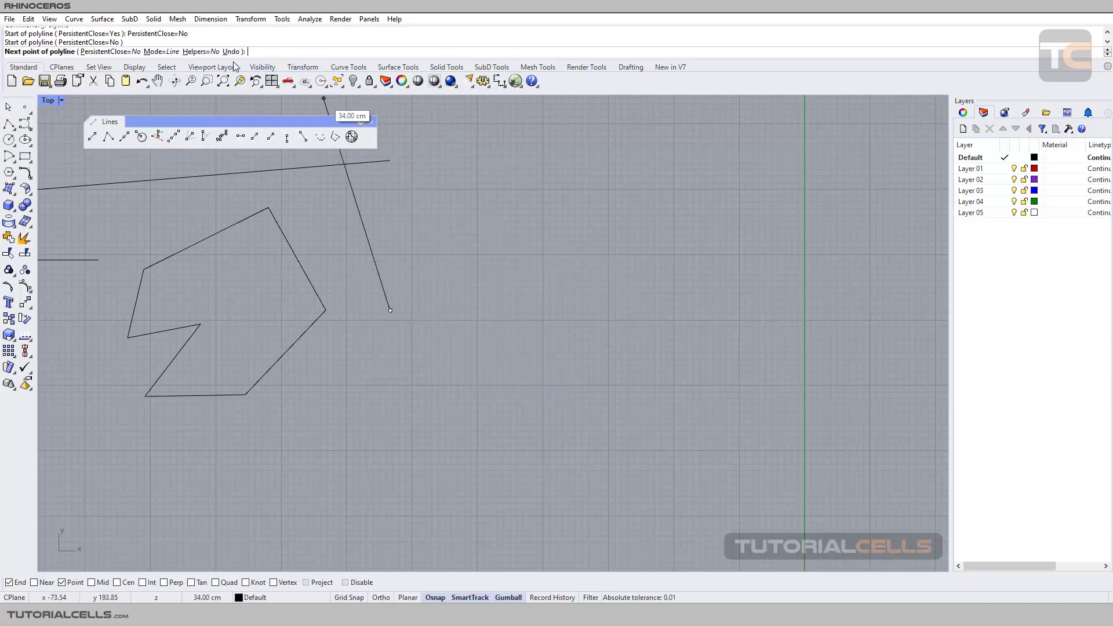
pyautogui.click(209, 52)
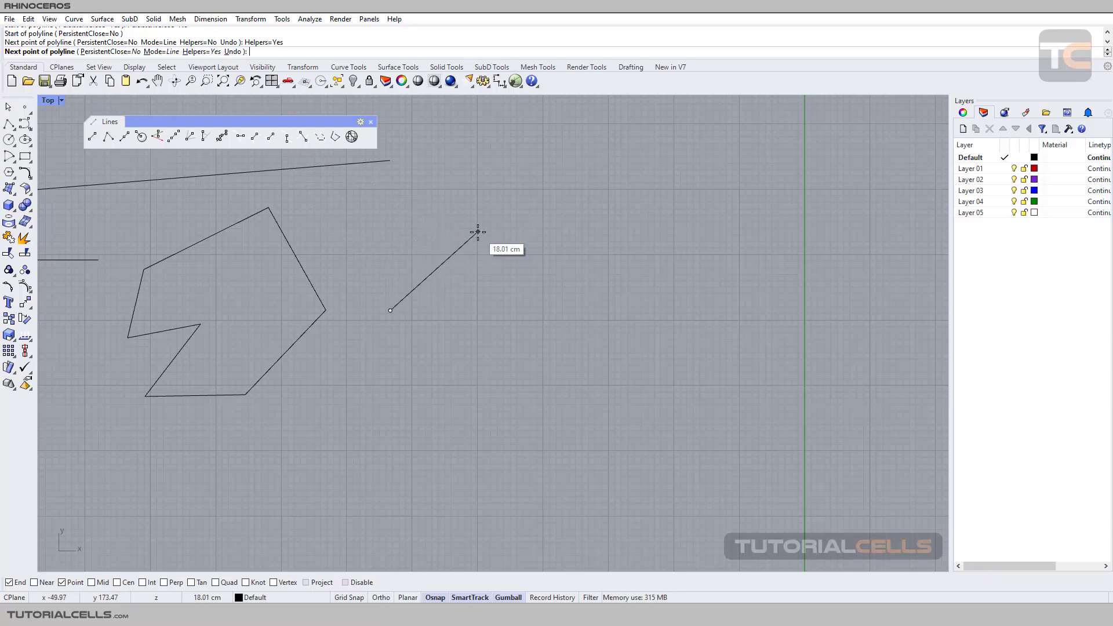
pyautogui.click(445, 263)
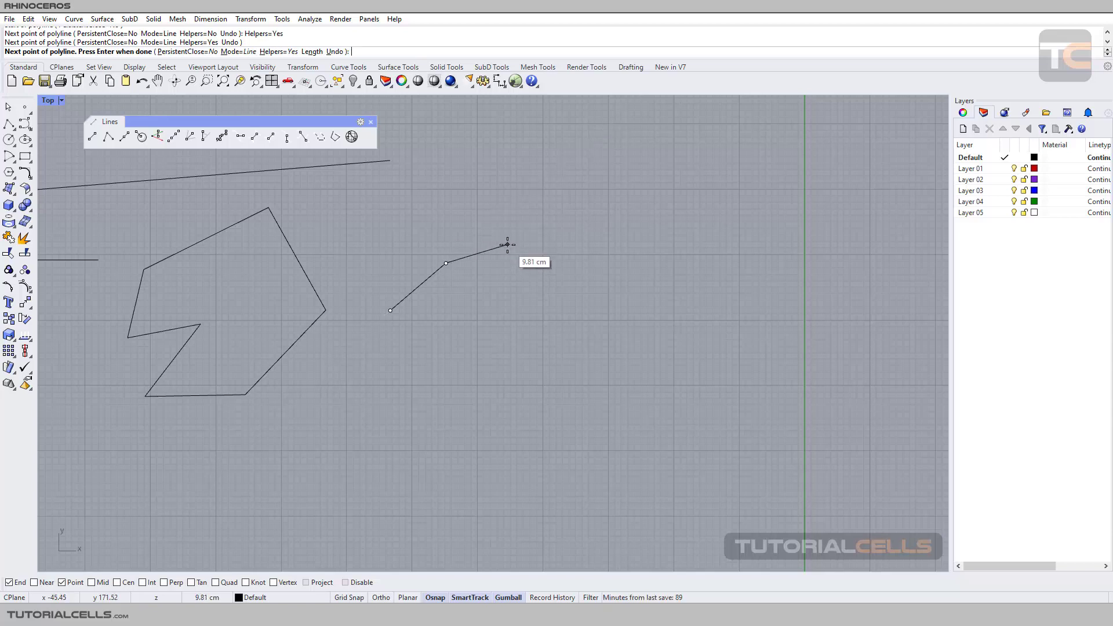
pyautogui.click(508, 208)
pyautogui.click(564, 259)
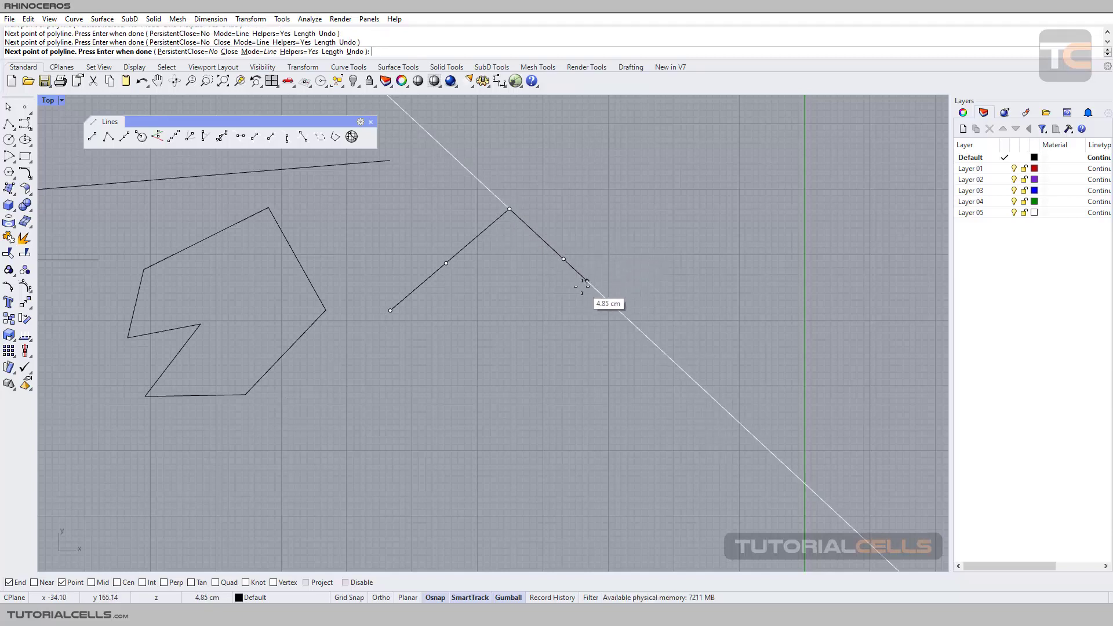
pyautogui.click(604, 296)
pyautogui.click(562, 330)
pyautogui.press('Return')
pyautogui.moveTo(504, 318); pyautogui.dragTo(226, 321, button='right')
pyautogui.click(108, 137)
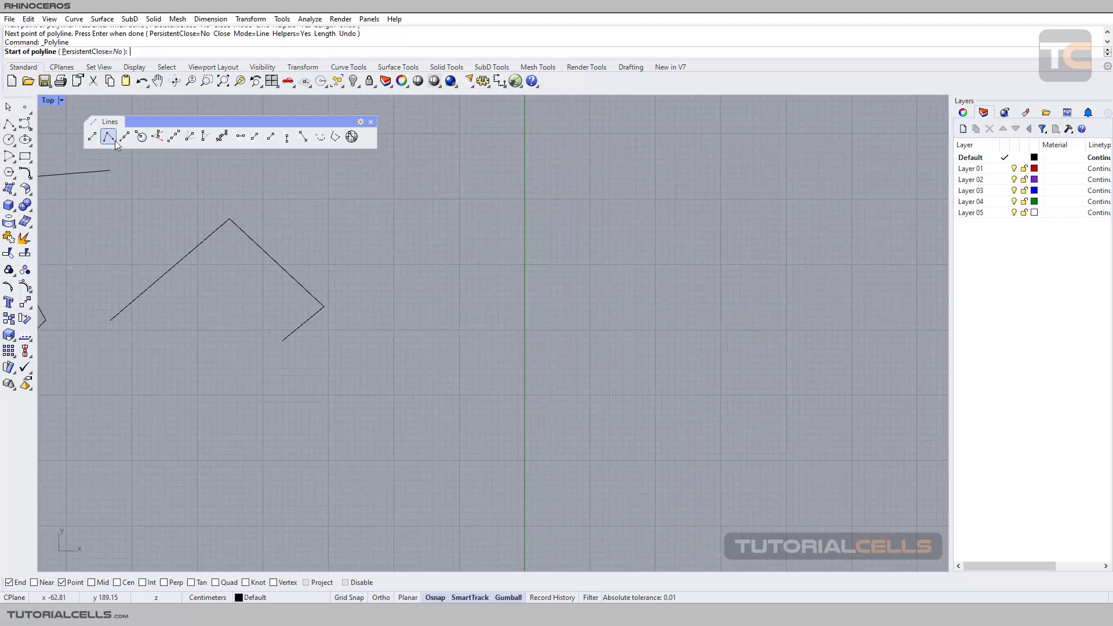
# Step: Start a polyline with Helpers=No, place four vertices, then undo two of them
pyautogui.click(306, 224)
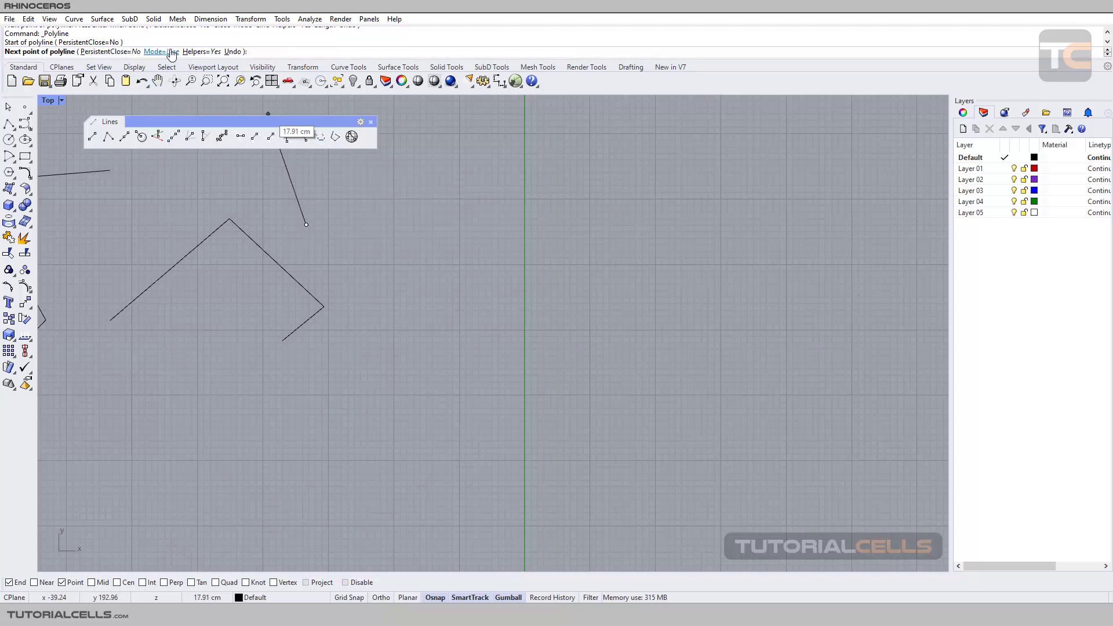
pyautogui.click(200, 51)
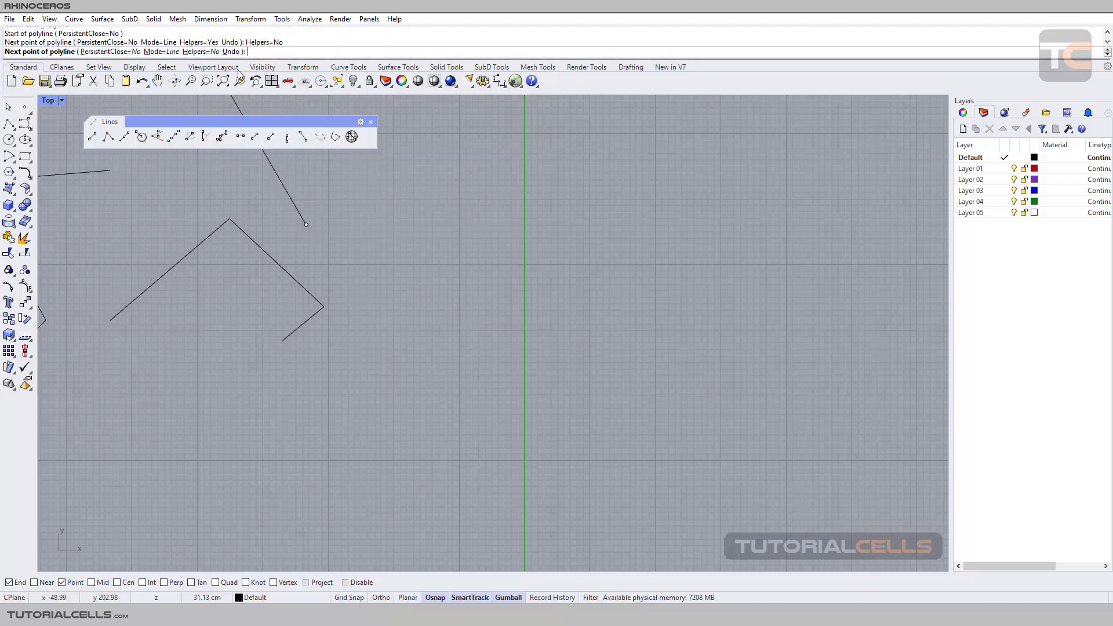
pyautogui.click(360, 166)
pyautogui.click(485, 204)
pyautogui.click(520, 260)
pyautogui.click(614, 323)
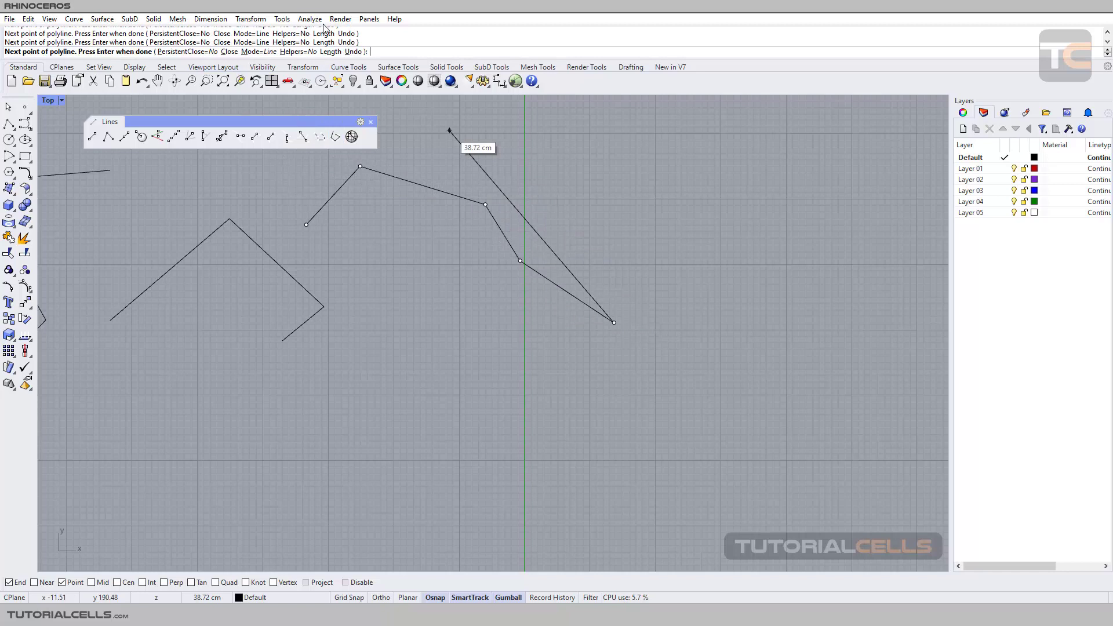
pyautogui.click(355, 52)
pyautogui.click(355, 52)
pyautogui.click(355, 51)
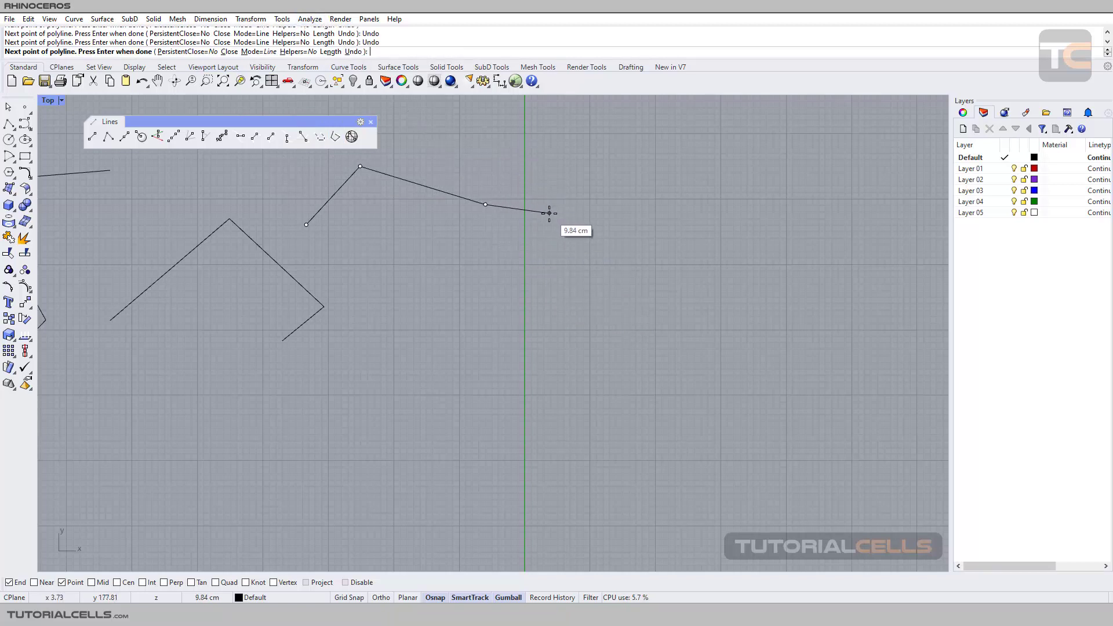
# Step: Add four more vertices, then undo back to one short up-right segment
pyautogui.click(407, 213)
pyautogui.click(548, 251)
pyautogui.click(500, 320)
pyautogui.click(549, 375)
pyautogui.hotkey('ctrl', 'z')
pyautogui.hotkey('ctrl', 'z')
pyautogui.hotkey('ctrl', 'z')
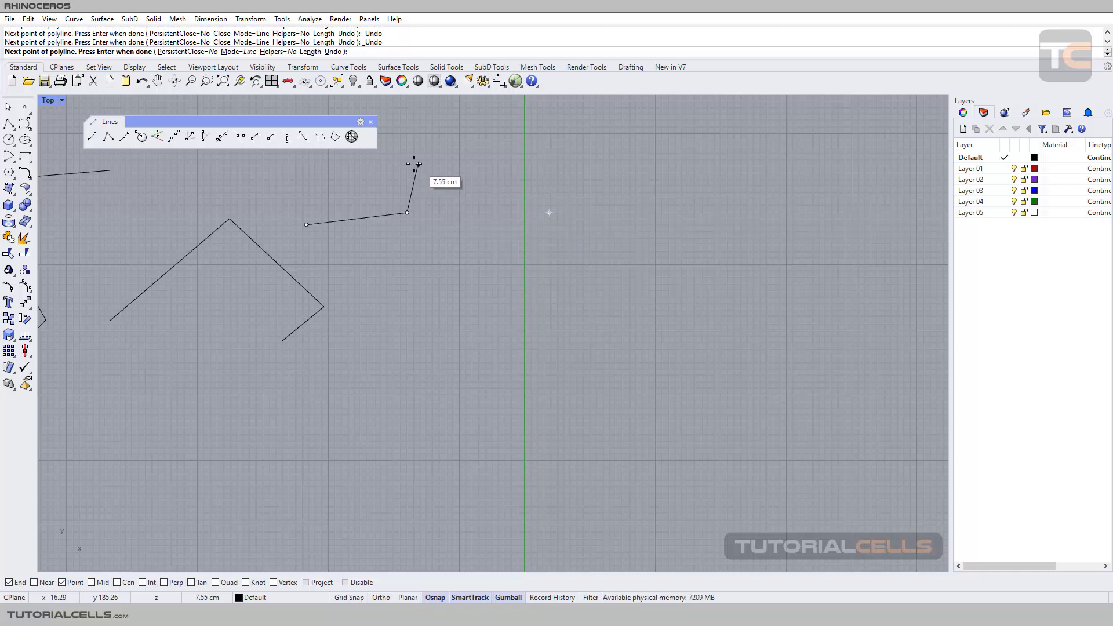
pyautogui.click(310, 52)
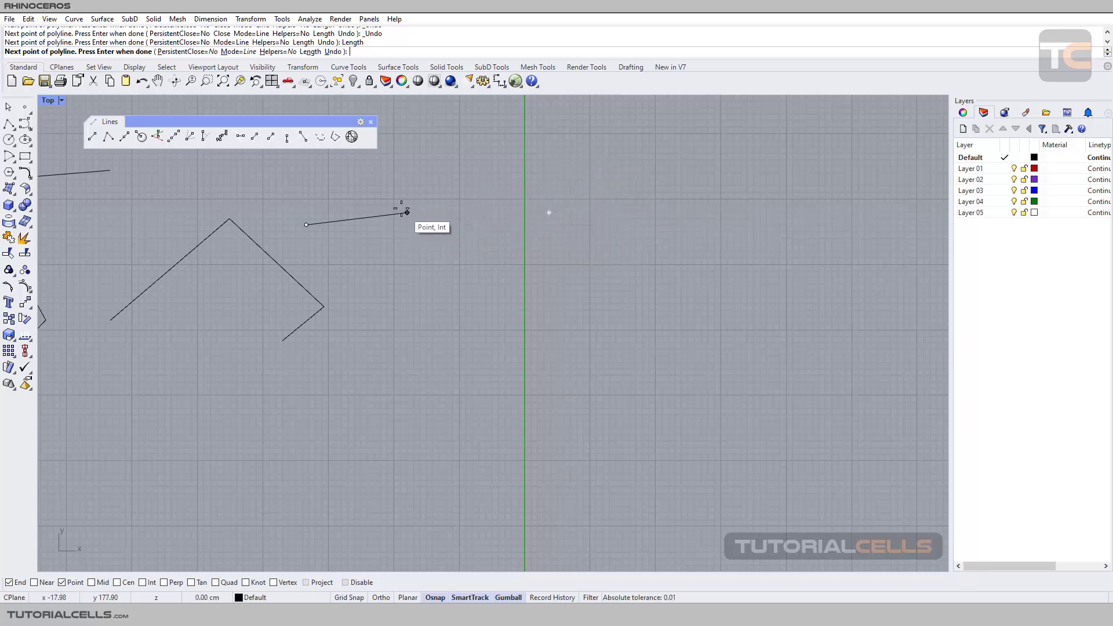
pyautogui.click(624, 187)
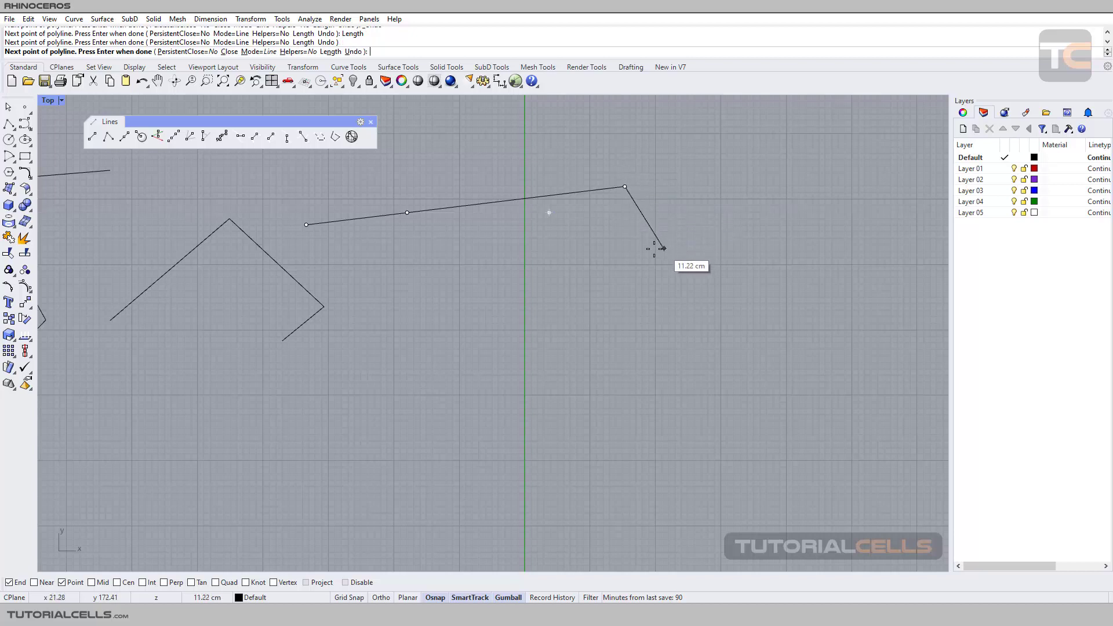
pyautogui.click(652, 262)
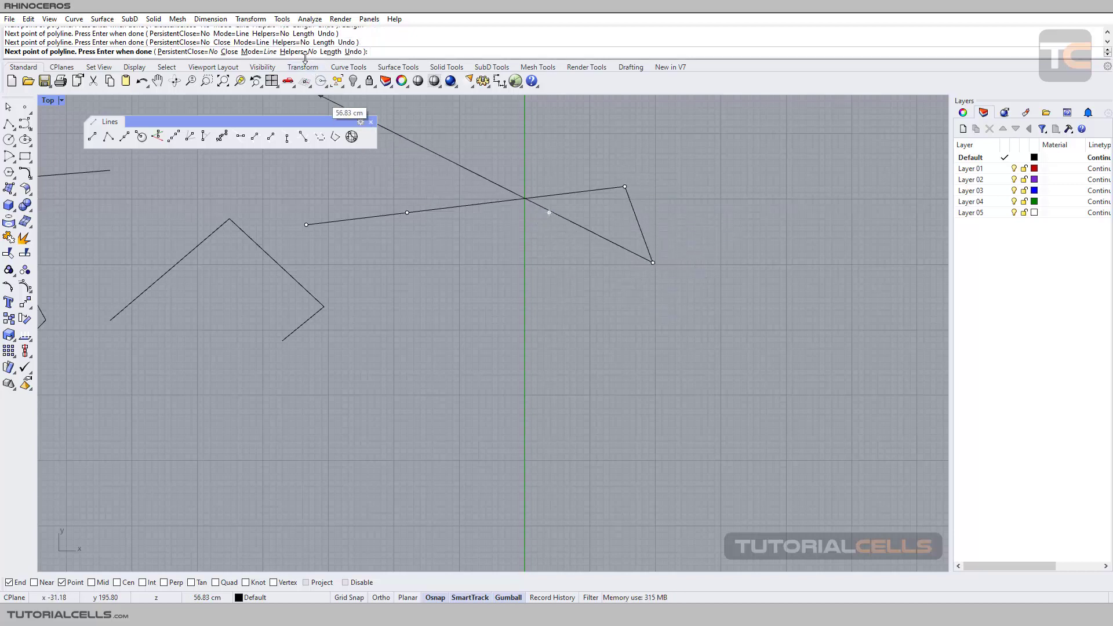
pyautogui.click(330, 52)
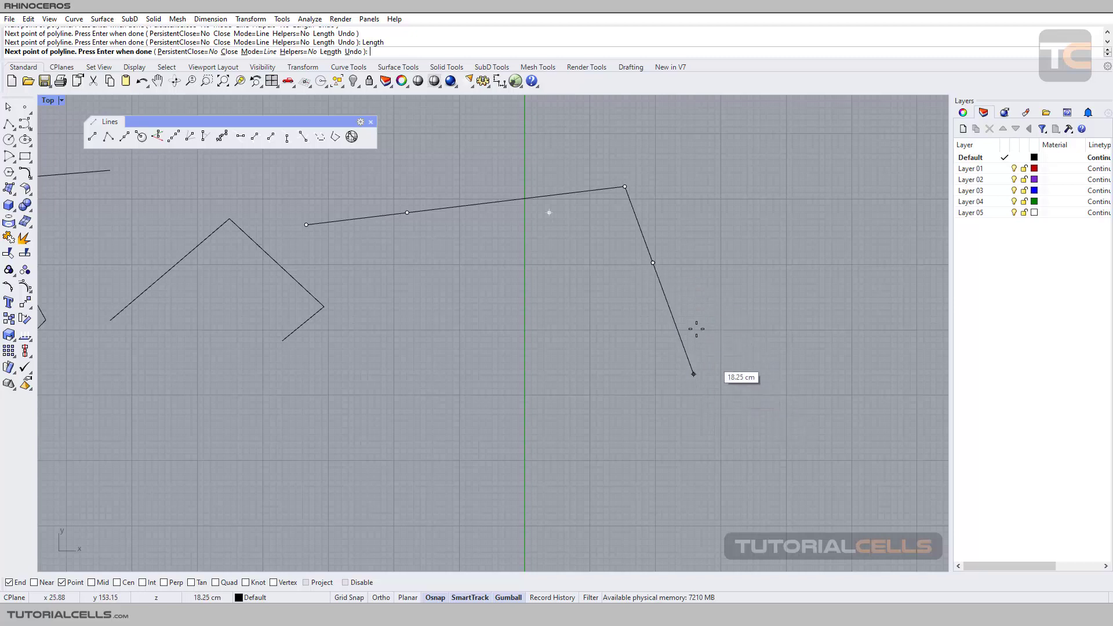
pyautogui.click(687, 356)
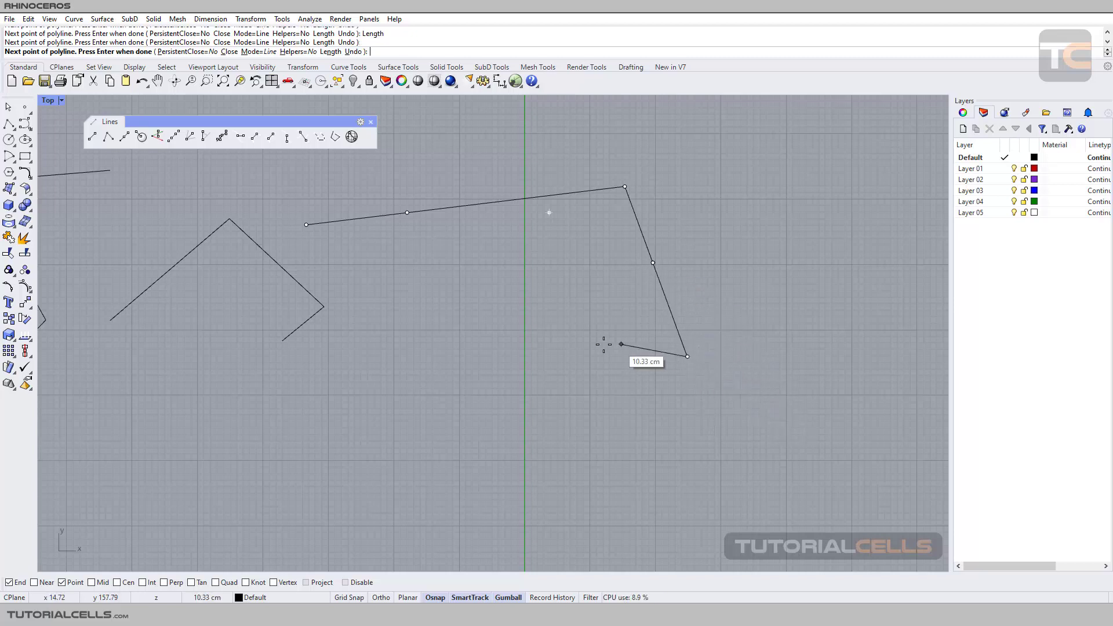
pyautogui.click(549, 328)
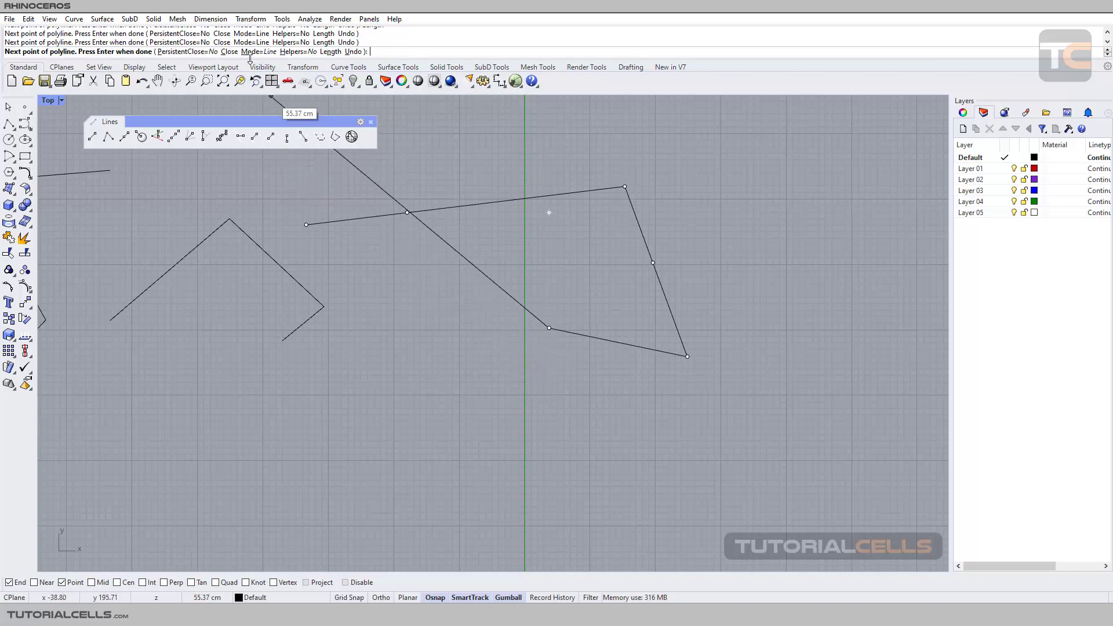
pyautogui.hotkey('ctrl', 'z')
pyautogui.hotkey('ctrl', 'z')
pyautogui.hotkey('ctrl', 'z')
pyautogui.hotkey('ctrl', 'z')
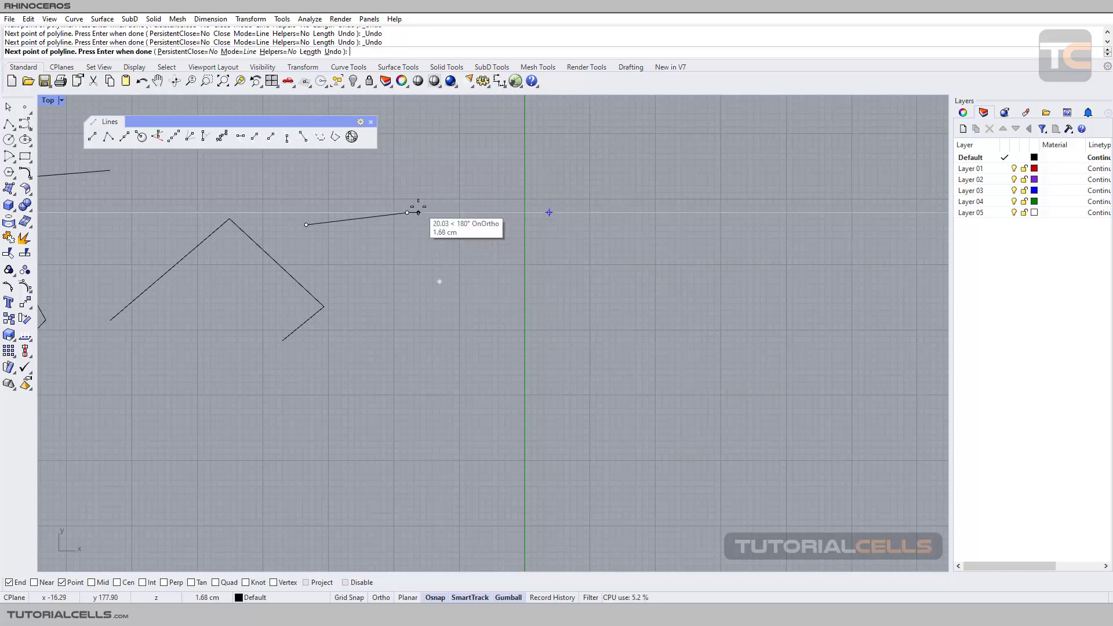
# Step: Switch to Arc mode, add three arc points looping back to the earlier vertex, finish, and delete
pyautogui.click(246, 52)
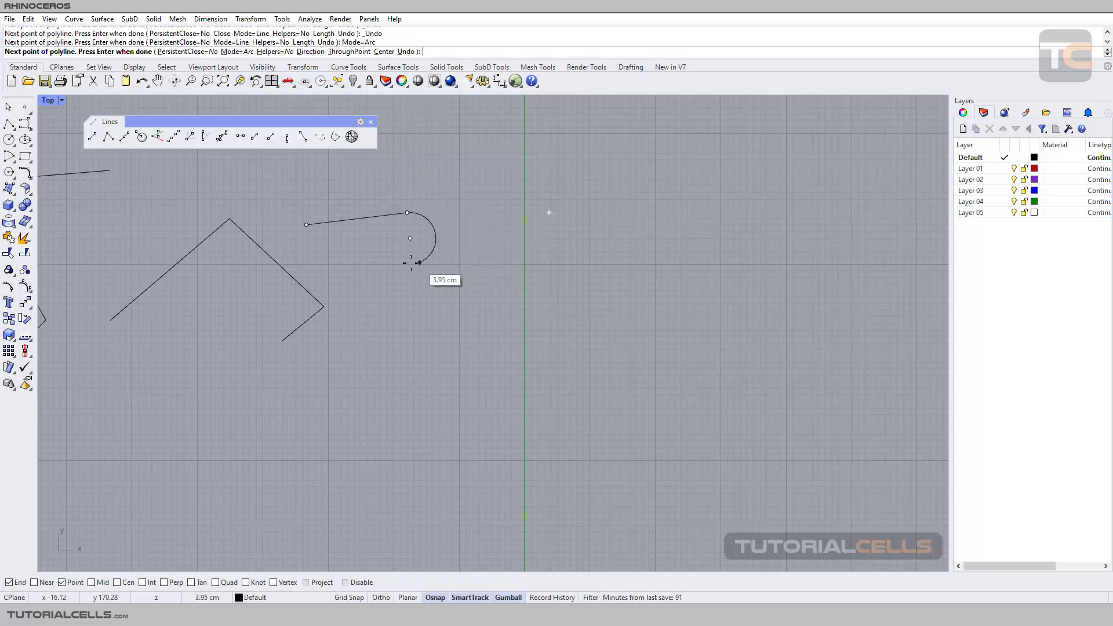
pyautogui.click(439, 148)
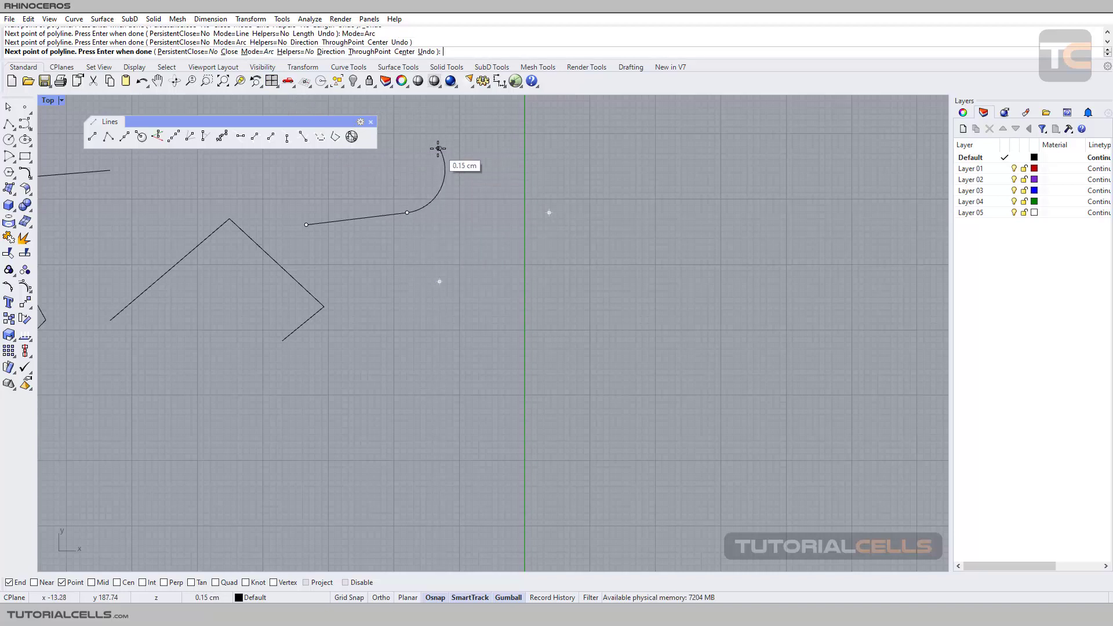
pyautogui.click(413, 179)
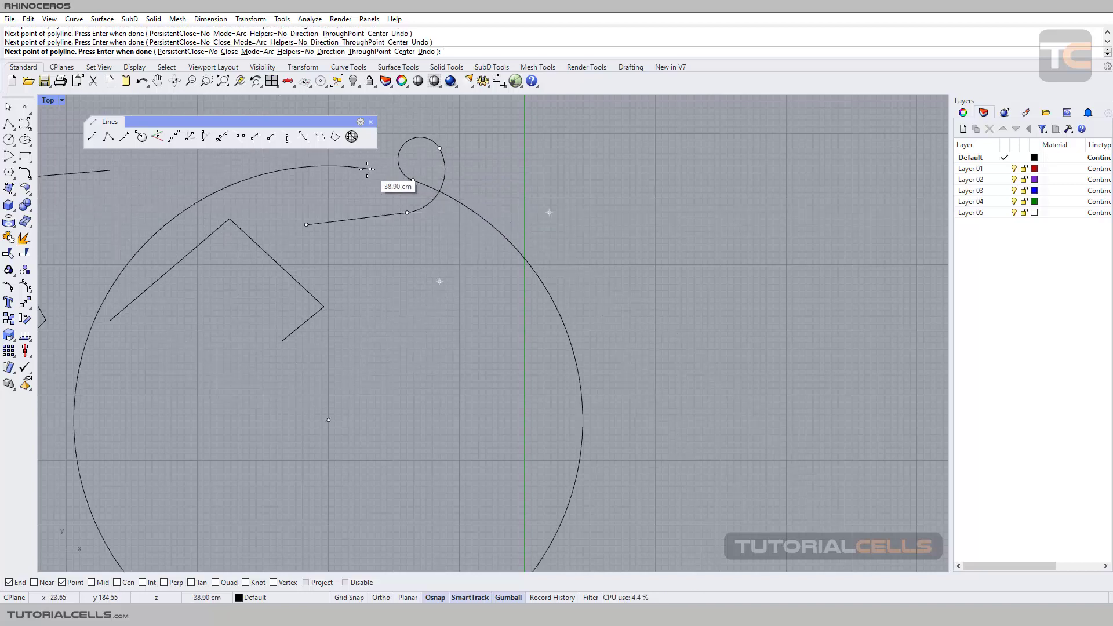
pyautogui.click(406, 211)
pyautogui.press('Return')
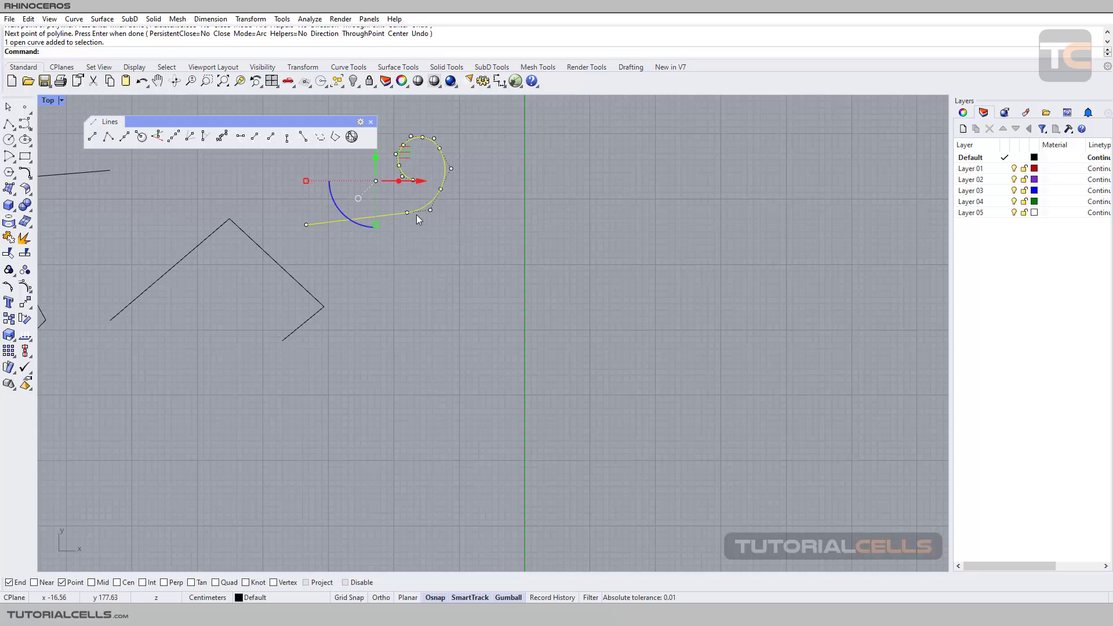
pyautogui.press('Delete')
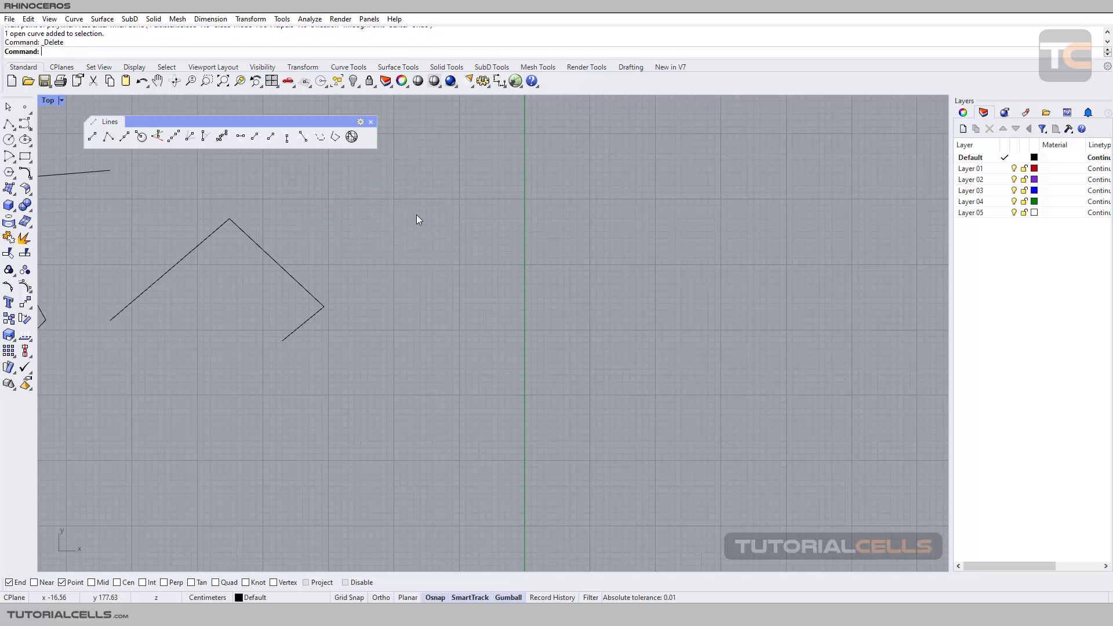
# Step: Start a new polyline with a straight horizontal segment in Line mode
pyautogui.click(109, 137)
pyautogui.click(343, 226)
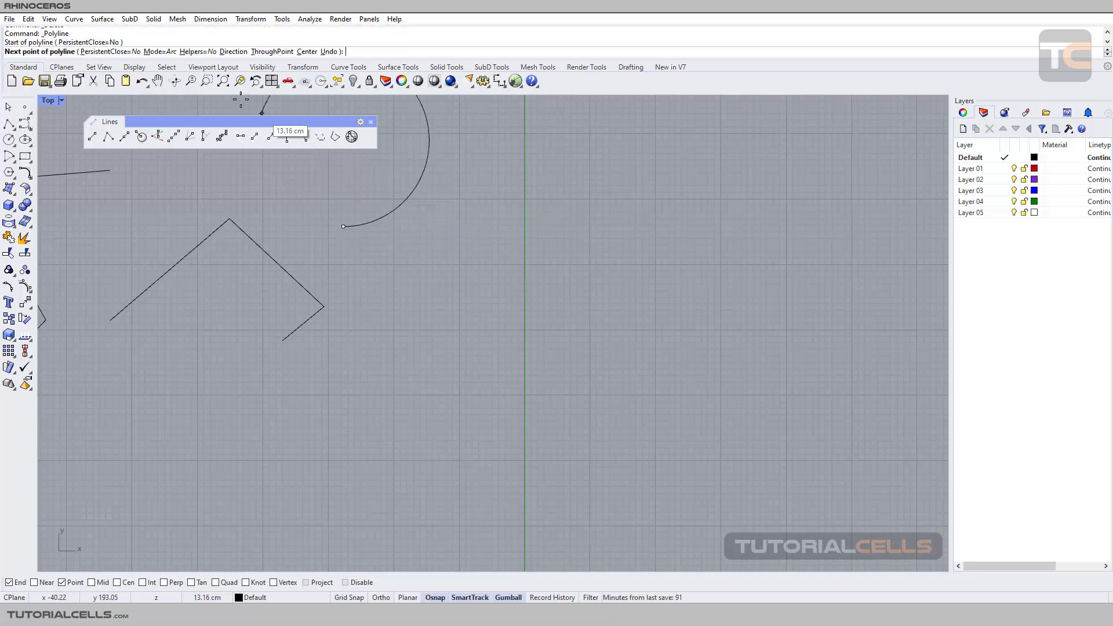
pyautogui.click(154, 52)
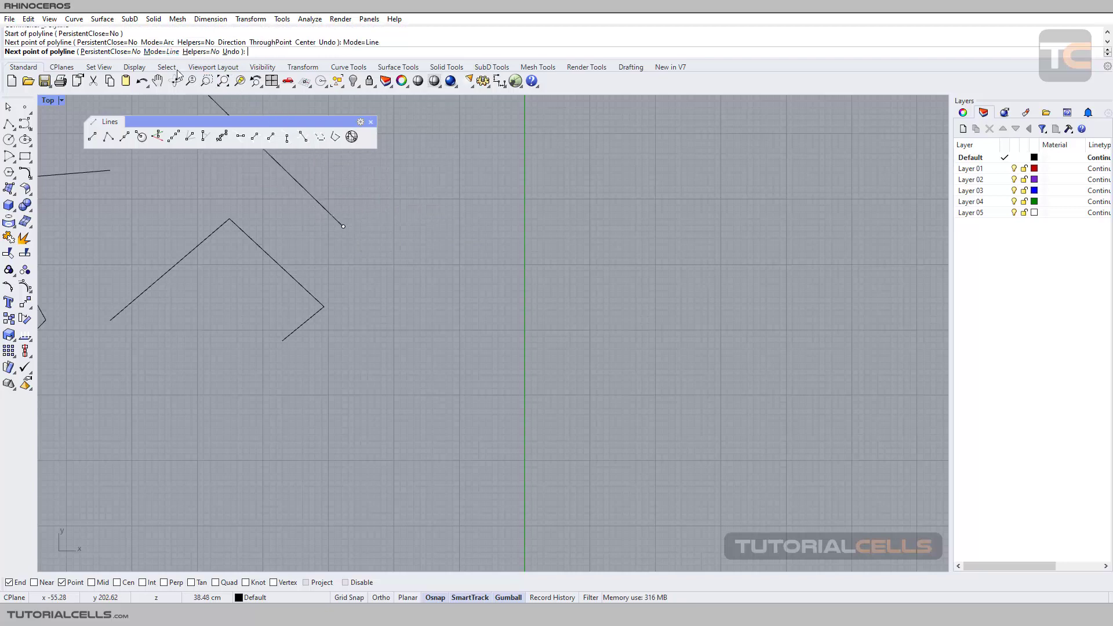
pyautogui.click(464, 227)
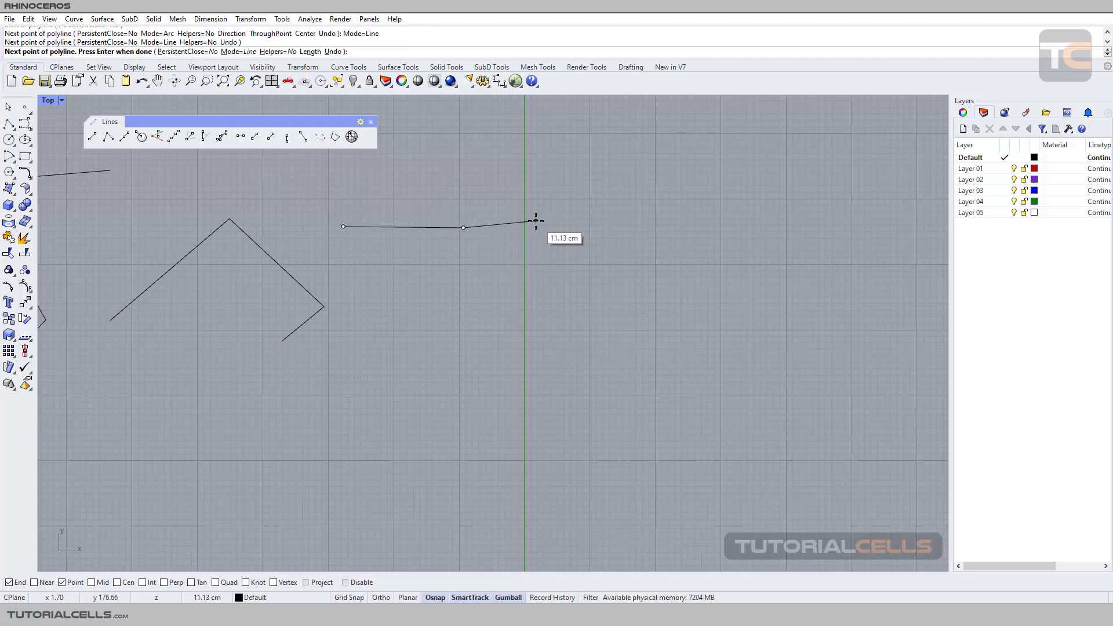
# Step: Add a long arc through a picked point, ending at the upper right
pyautogui.click(239, 52)
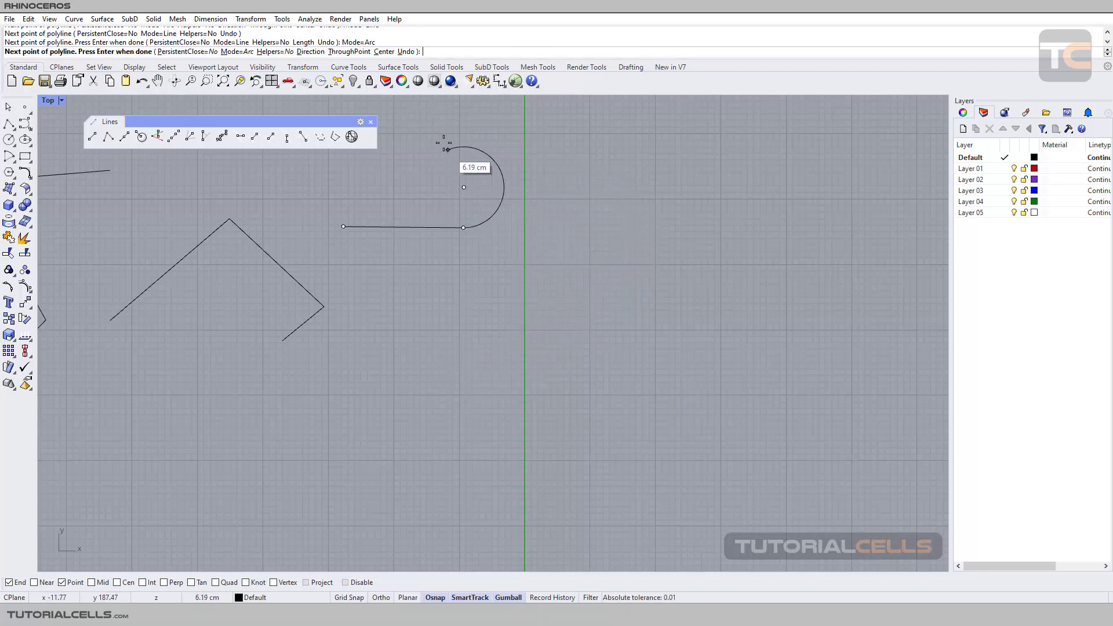
pyautogui.click(349, 51)
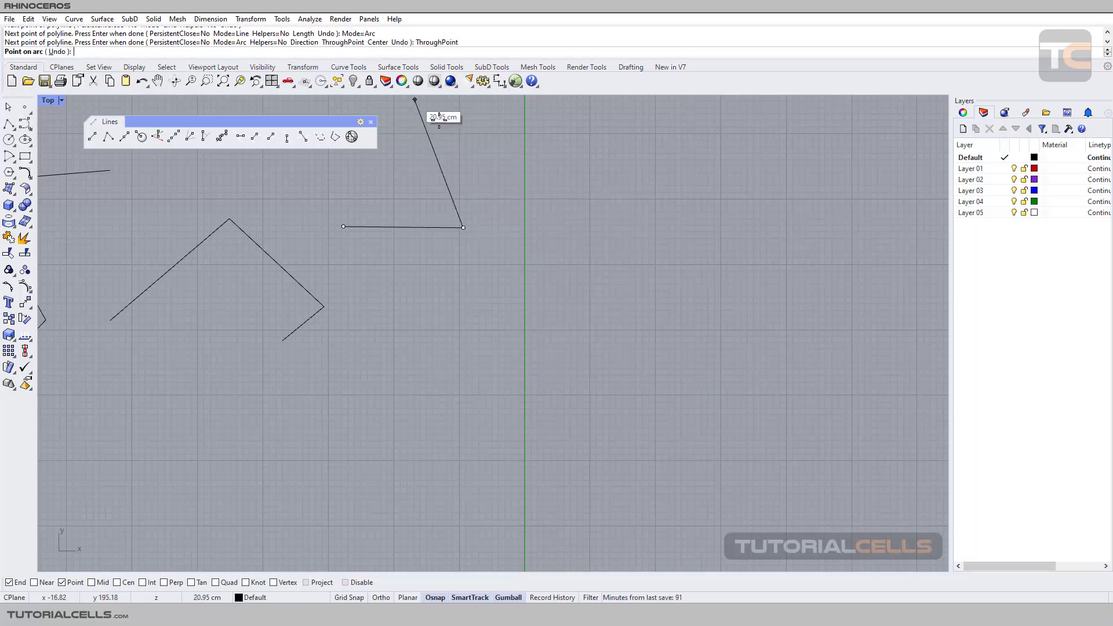
pyautogui.click(645, 230)
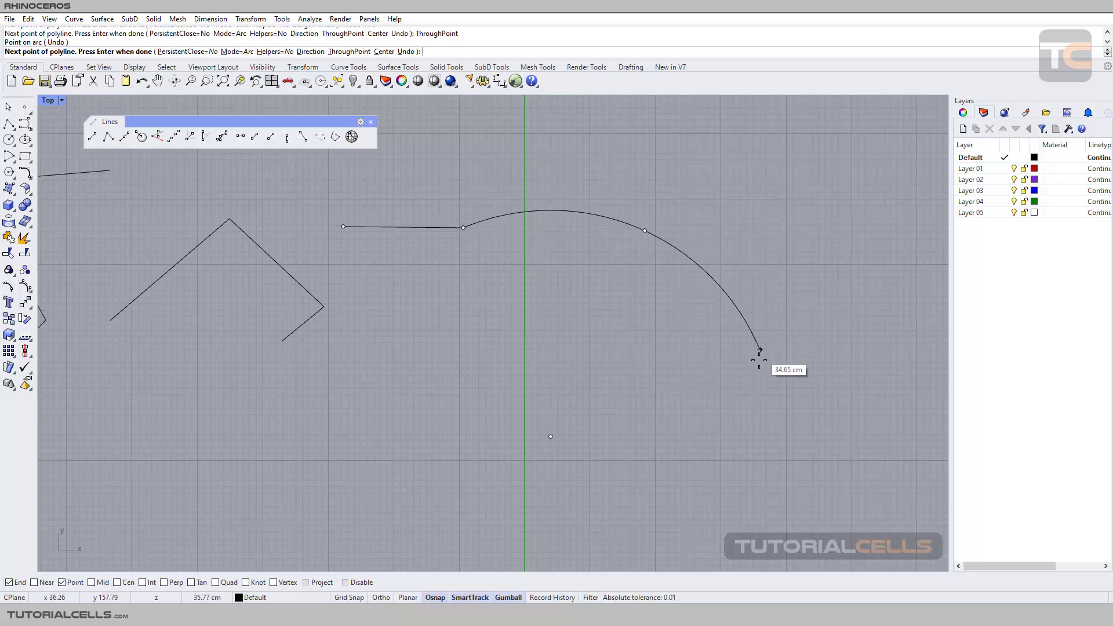
pyautogui.click(763, 159)
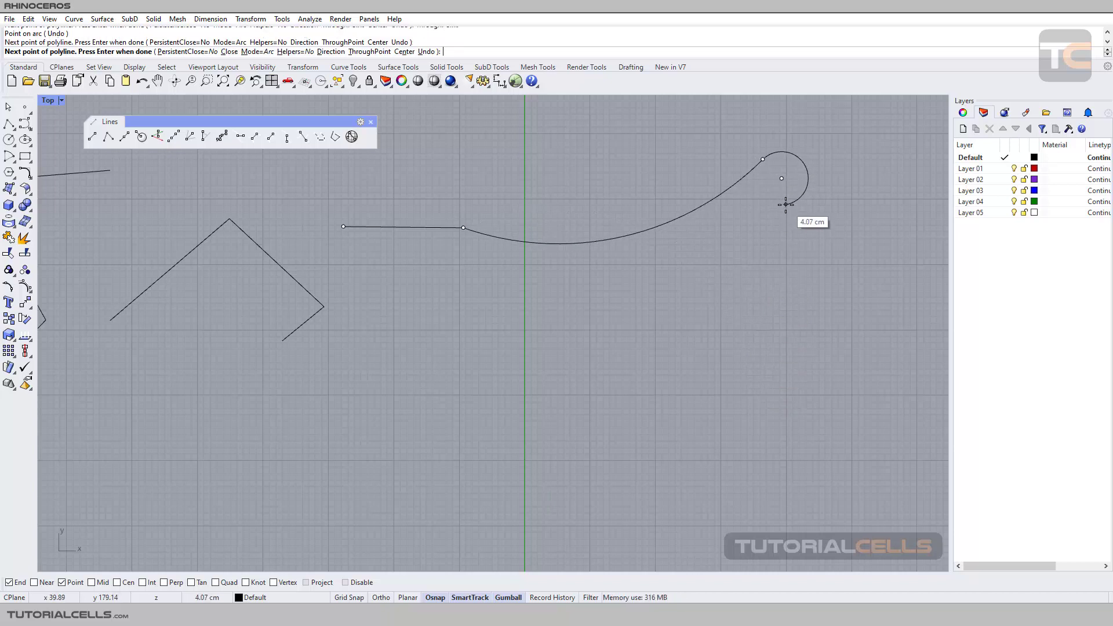
pyautogui.moveTo(786, 204); pyautogui.dragTo(432, 276, button='right')
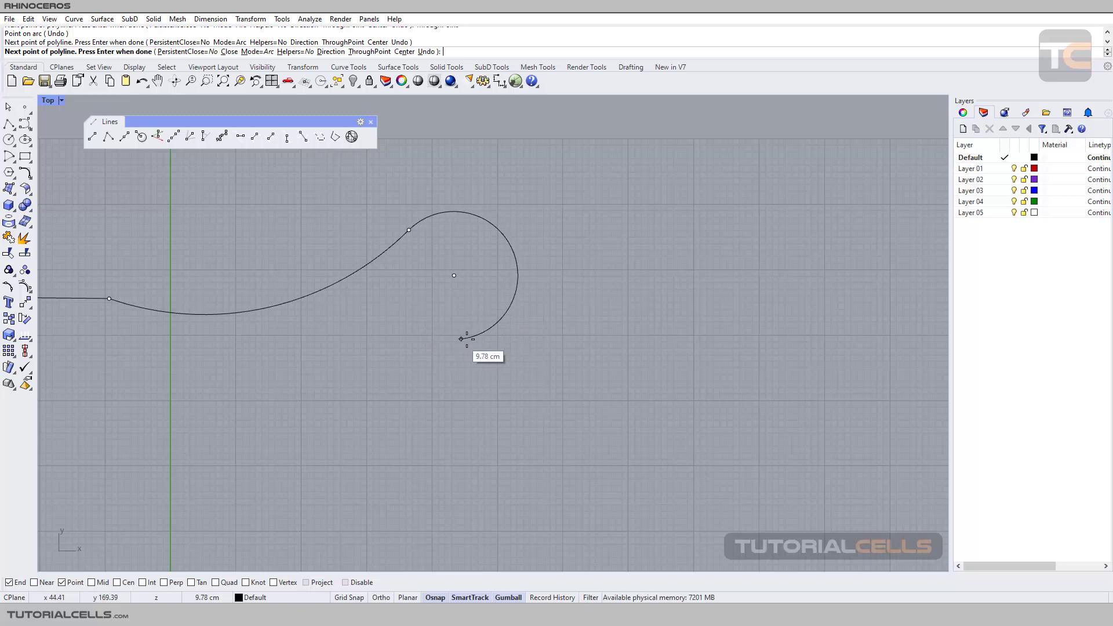
# Step: Add two arcs defined by center points, the second tightening the spiral
pyautogui.click(404, 52)
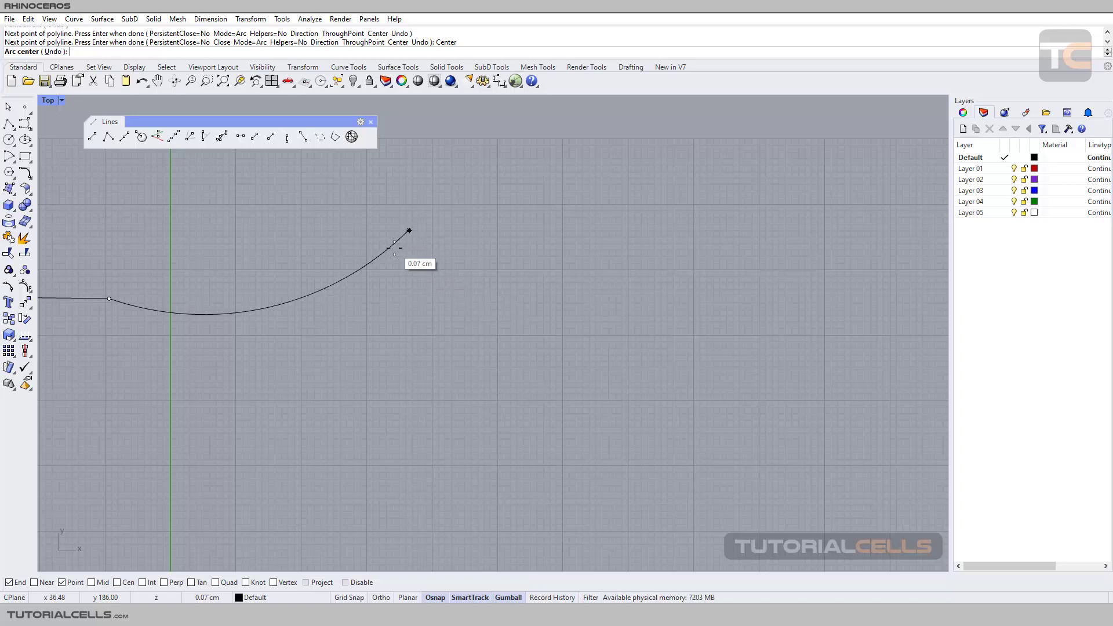
pyautogui.click(461, 285)
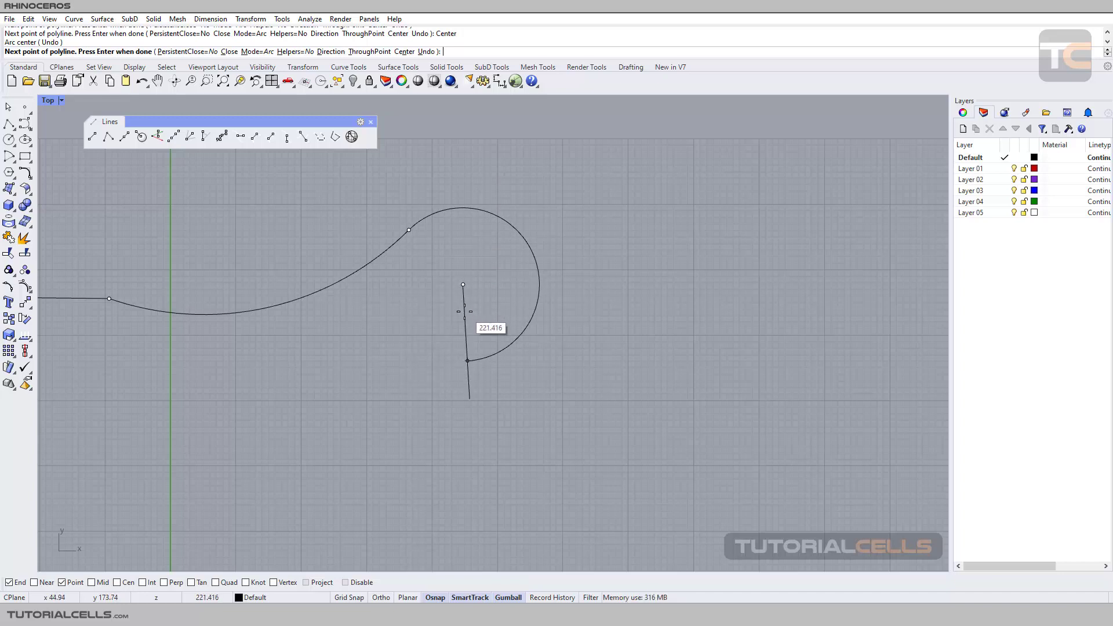
pyautogui.click(469, 313)
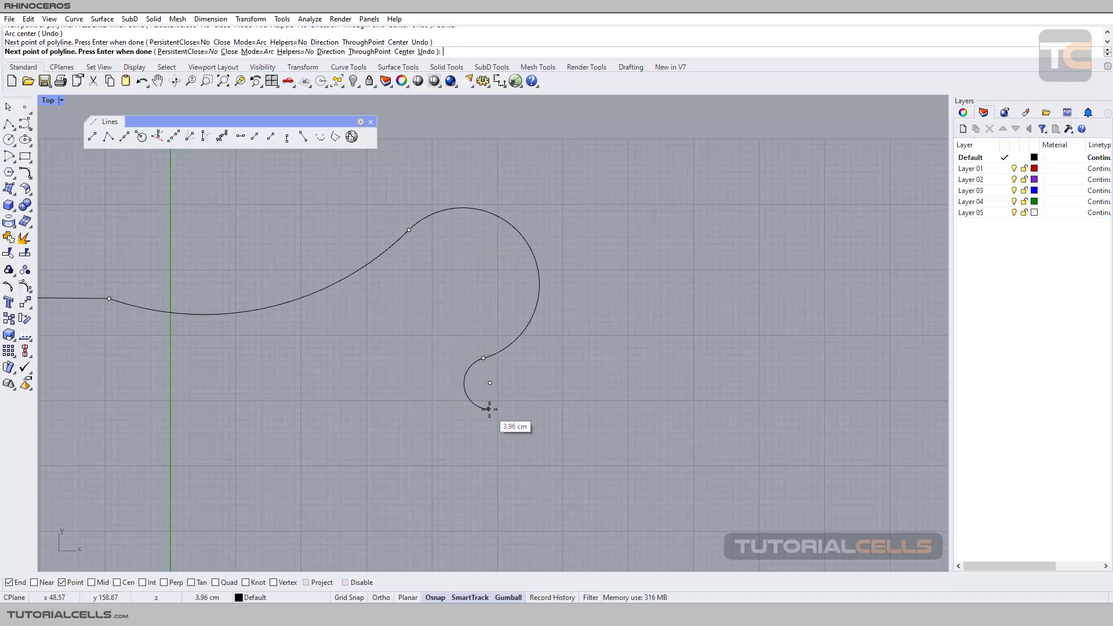
pyautogui.click(404, 52)
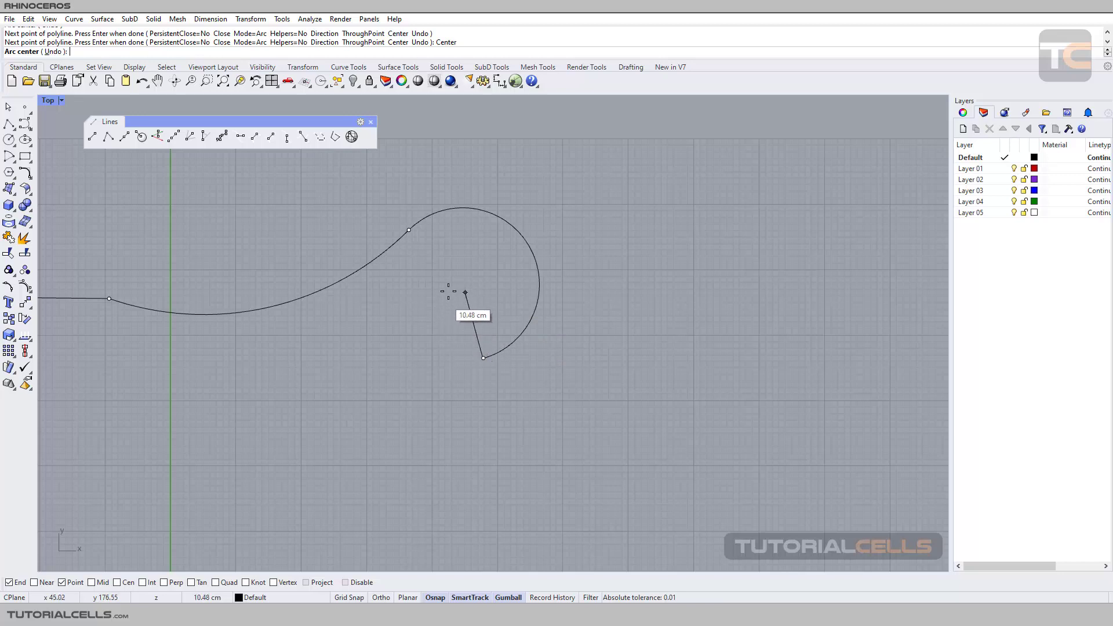
pyautogui.click(467, 306)
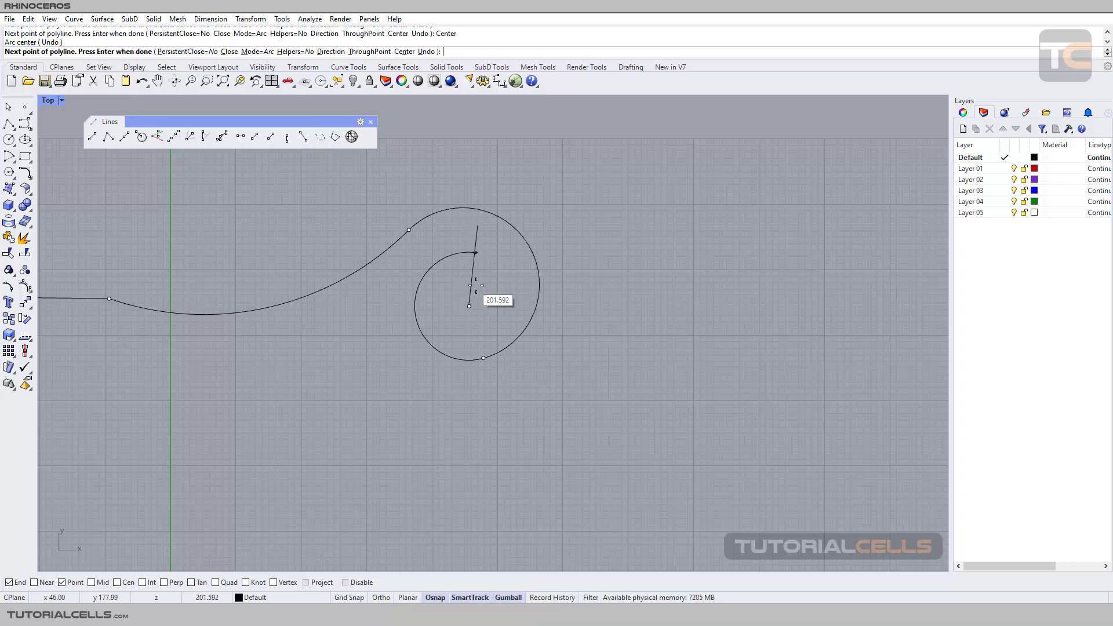
pyautogui.click(482, 304)
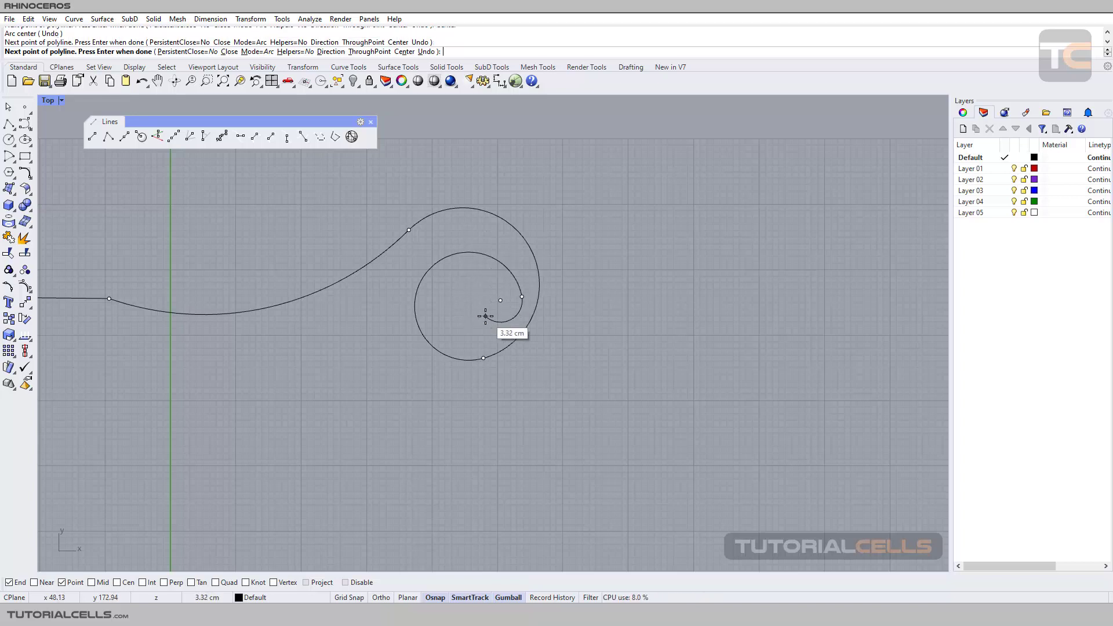
# Step: Undo and redraw the arcs so they curve upward and curl over into a loop
pyautogui.hotkey('ctrl', 'z')
pyautogui.hotkey('ctrl', 'z')
pyautogui.hotkey('ctrl', 'z')
pyautogui.click(410, 262)
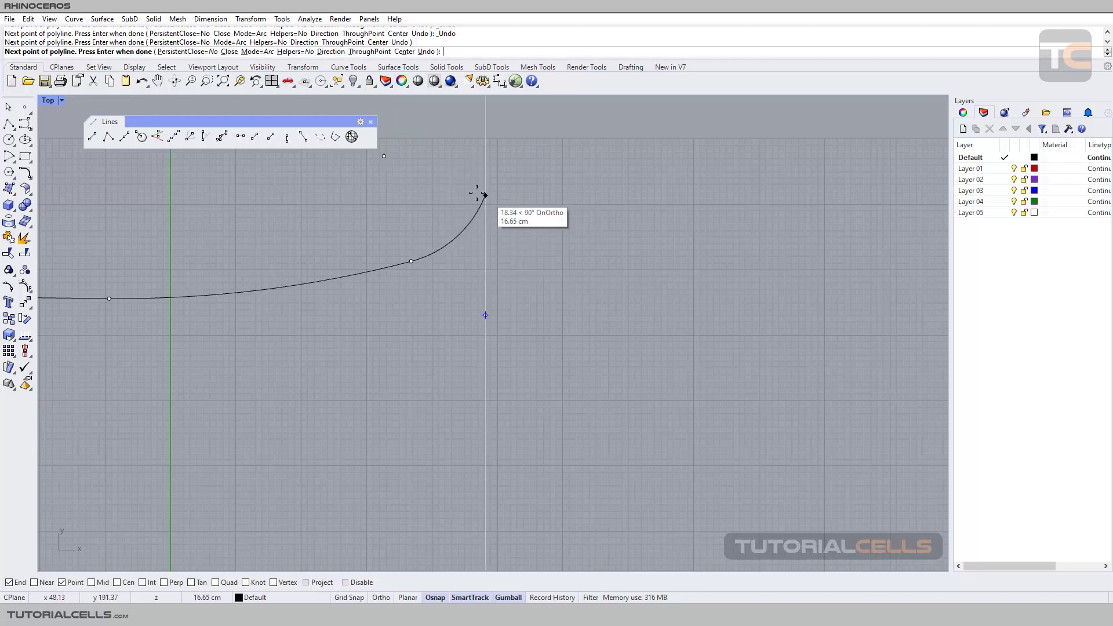
pyautogui.click(410, 195)
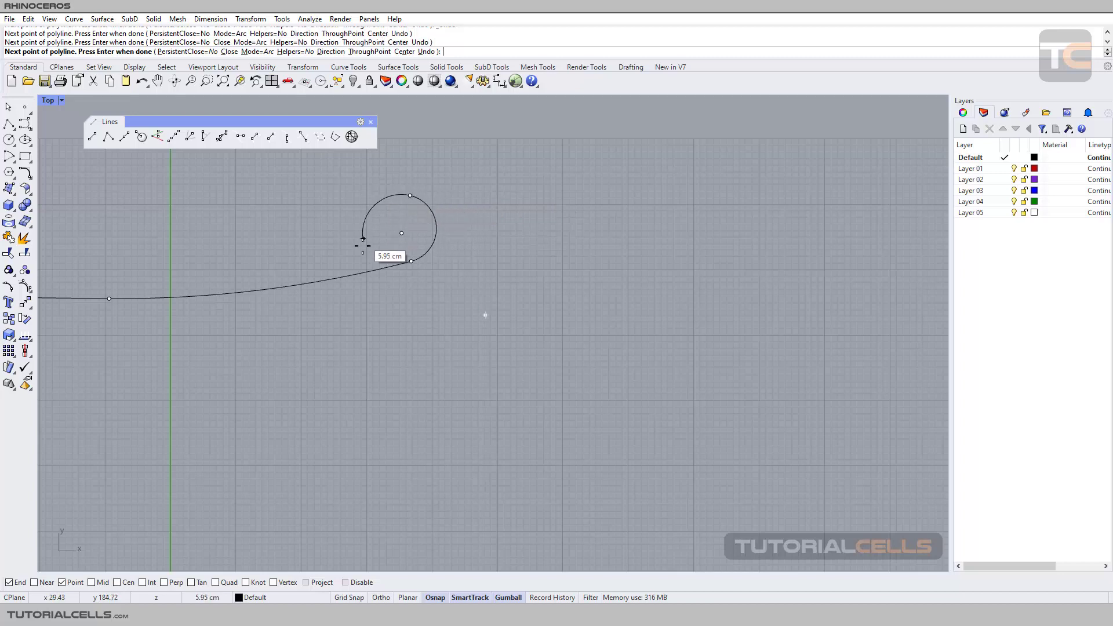
pyautogui.click(485, 164)
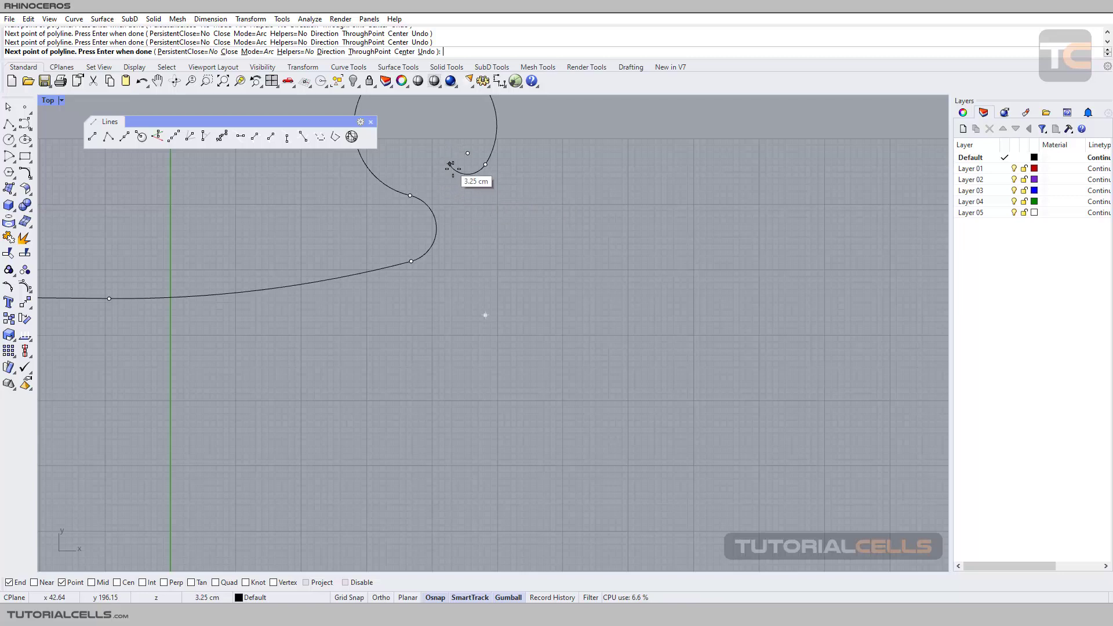
pyautogui.keyDown('shift'); pyautogui.moveTo(488, 219); pyautogui.dragTo(505, 291, button='right'); pyautogui.keyUp('shift')
pyautogui.scroll(2, 502, 278)
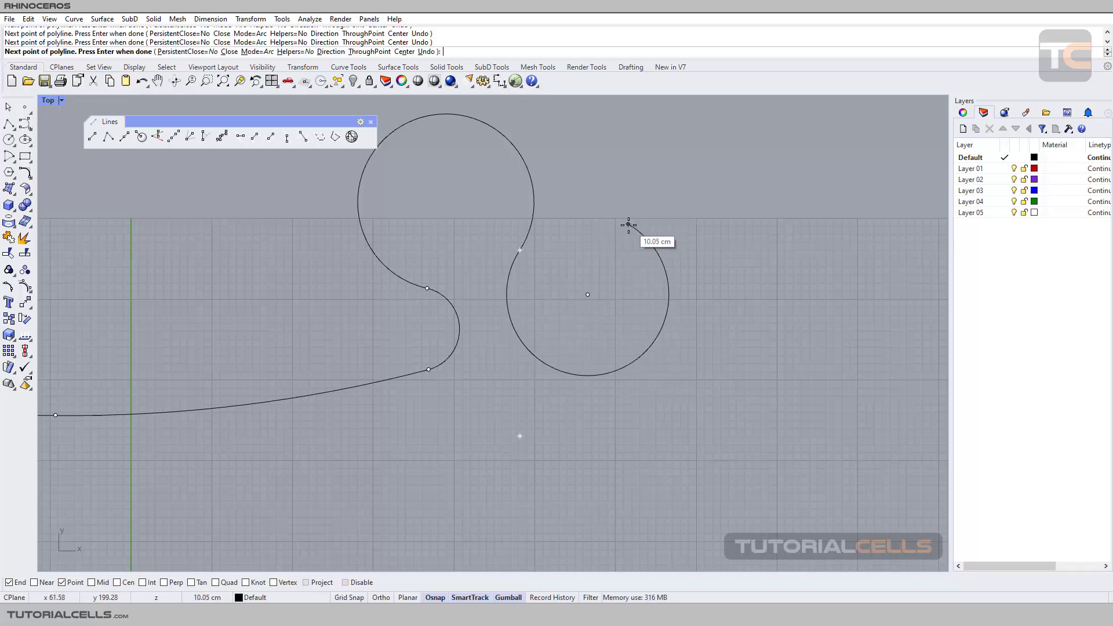
# Step: Redirect two arcs past the loop into a sharp tip and back down, finishing the open spiral
pyautogui.click(331, 52)
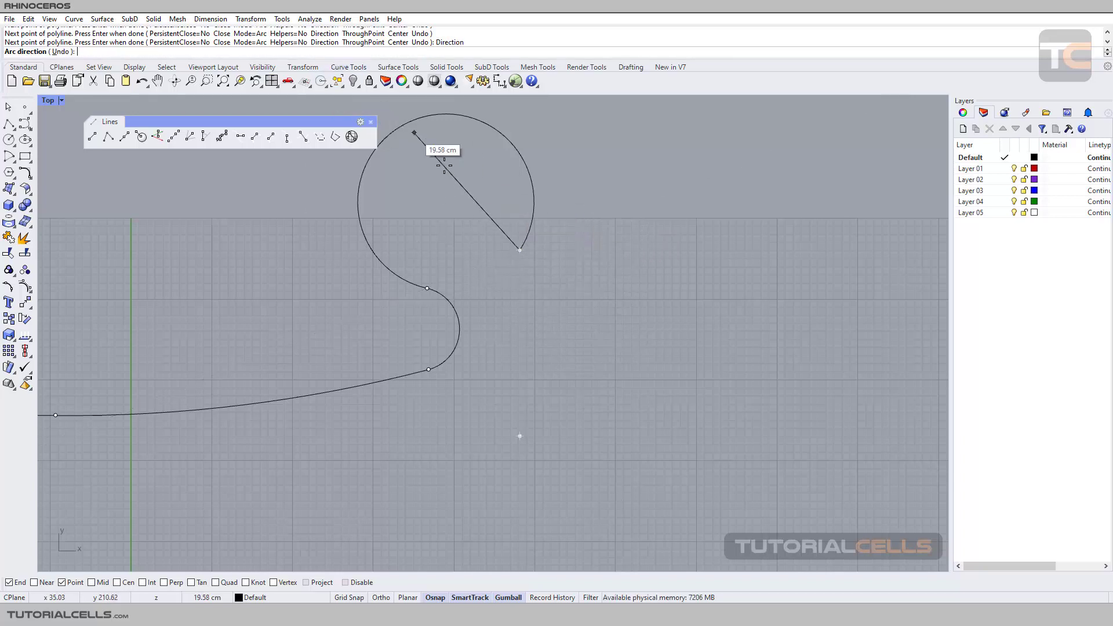
pyautogui.click(639, 203)
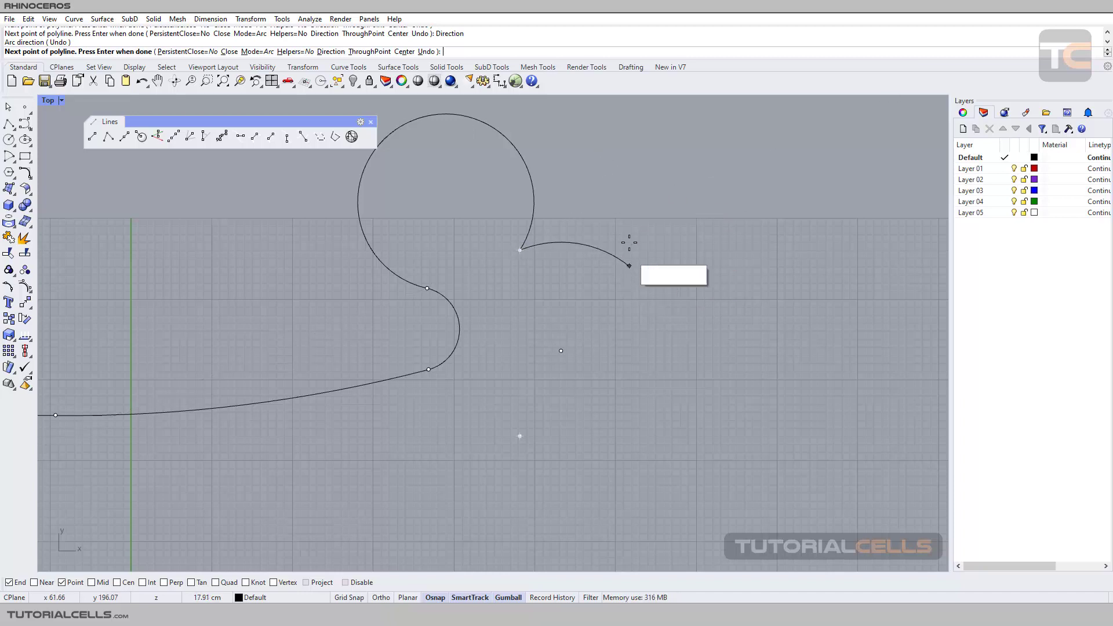
pyautogui.click(610, 167)
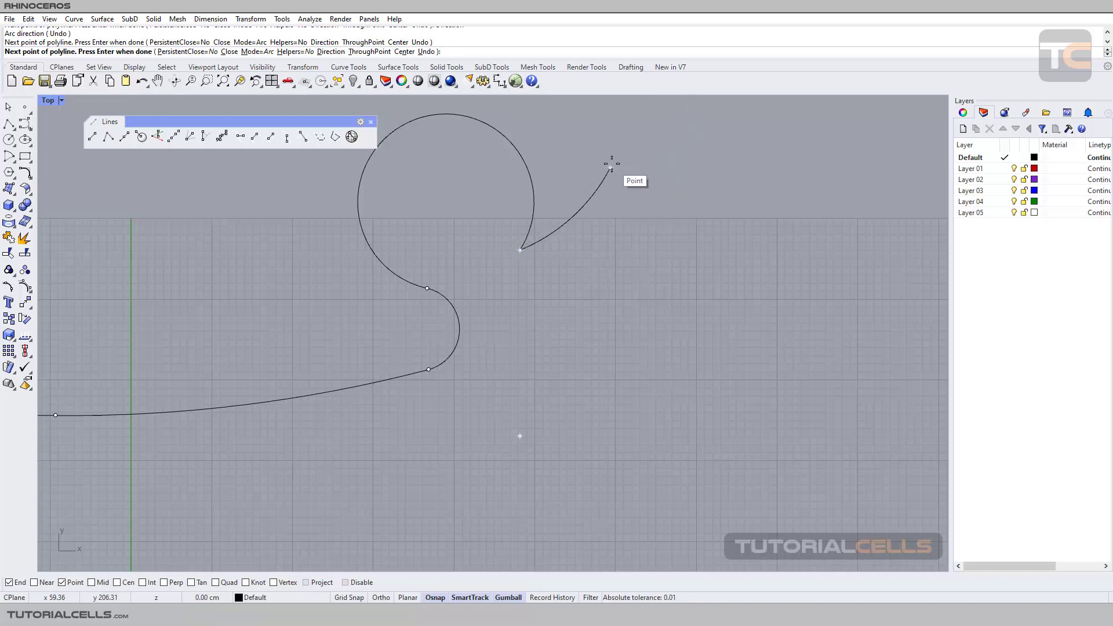
pyautogui.click(331, 52)
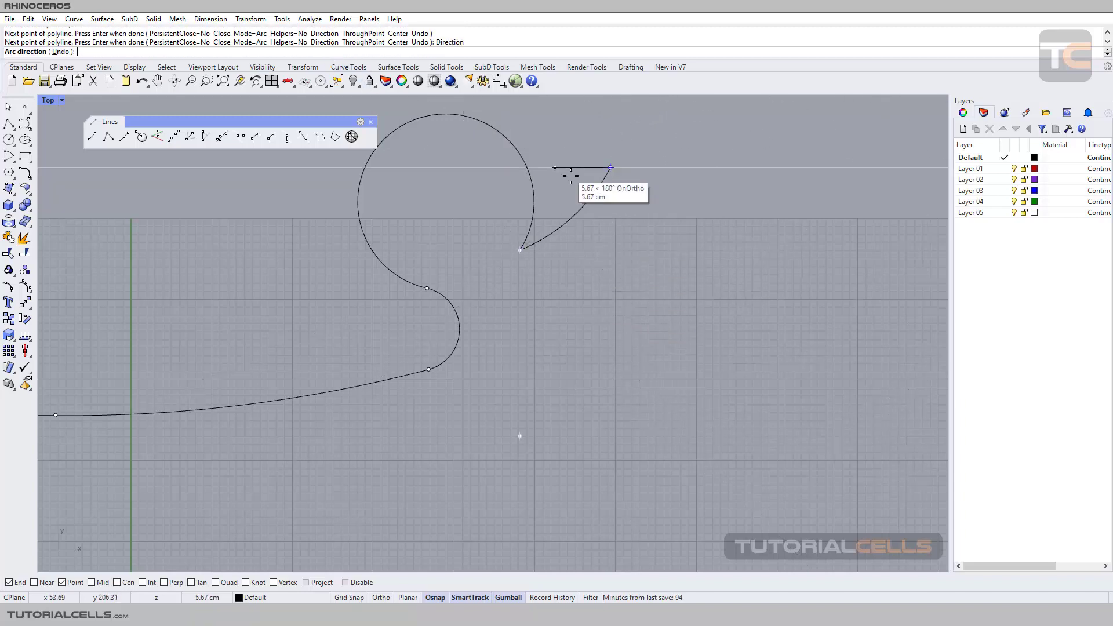
pyautogui.click(591, 304)
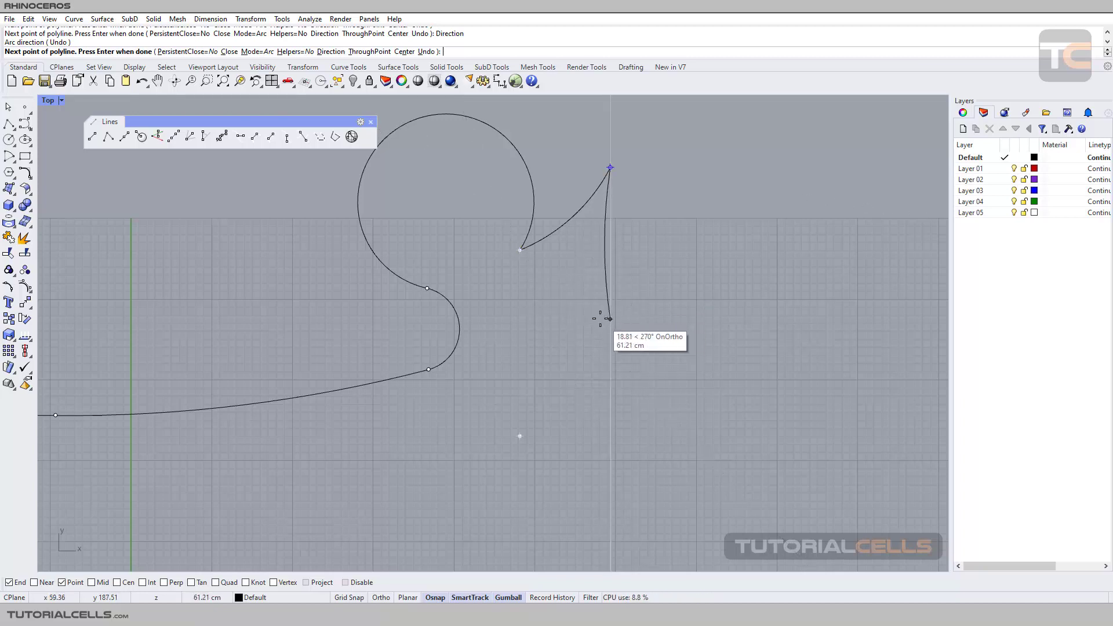
pyautogui.click(573, 309)
pyautogui.press('Return')
pyautogui.scroll(-1, 479, 257)
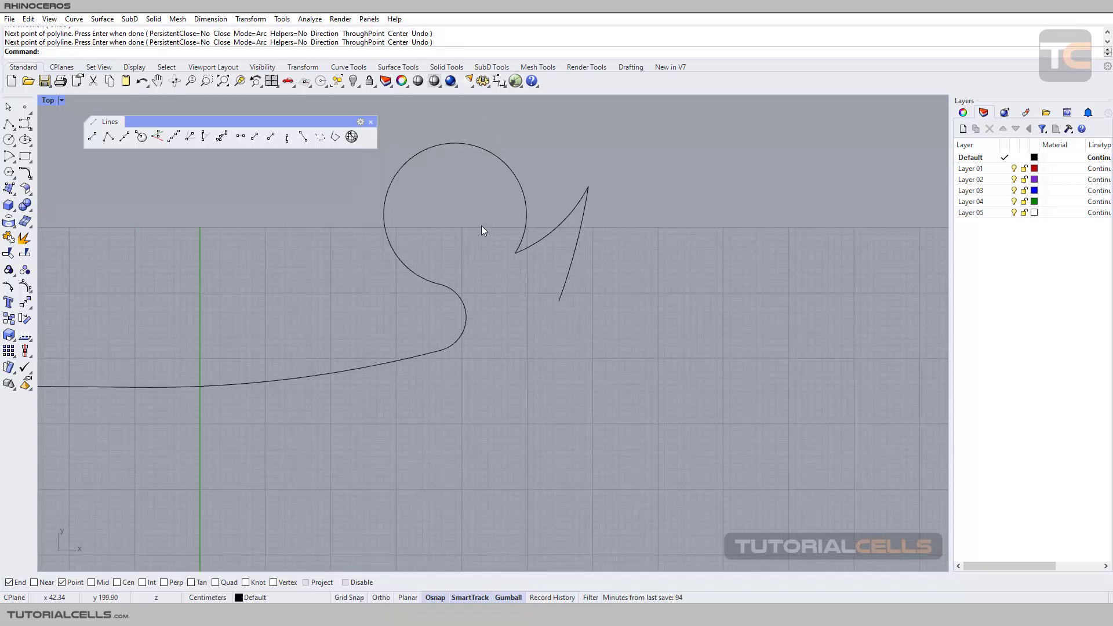
# Step: Draw a closed five-point shape of separate line segments using Lines
pyautogui.click(524, 223)
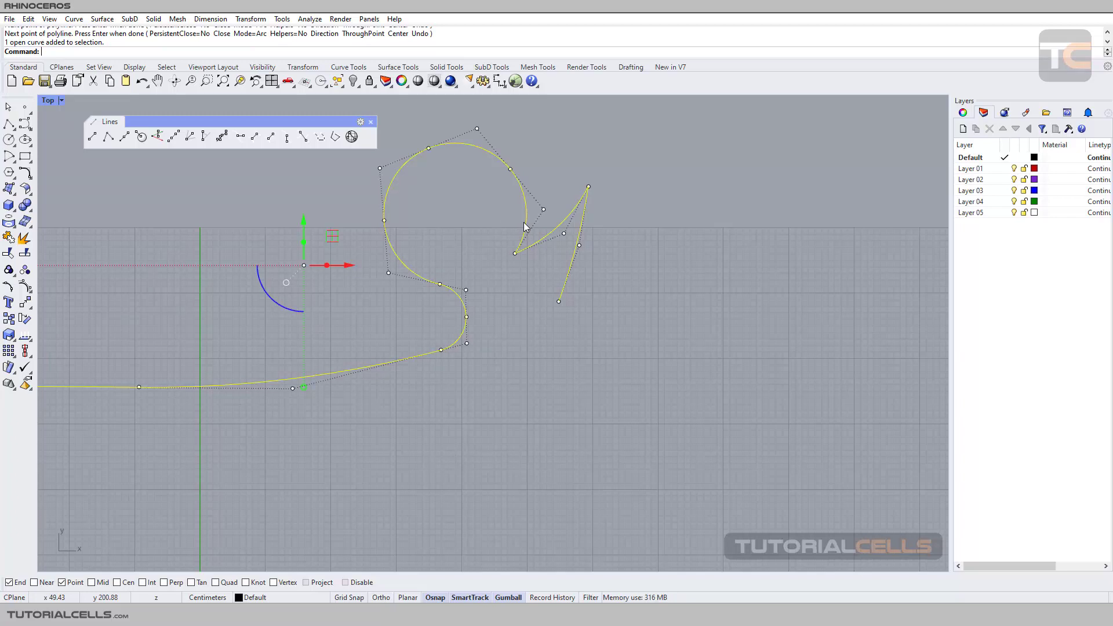
pyautogui.rightClick(106, 140)
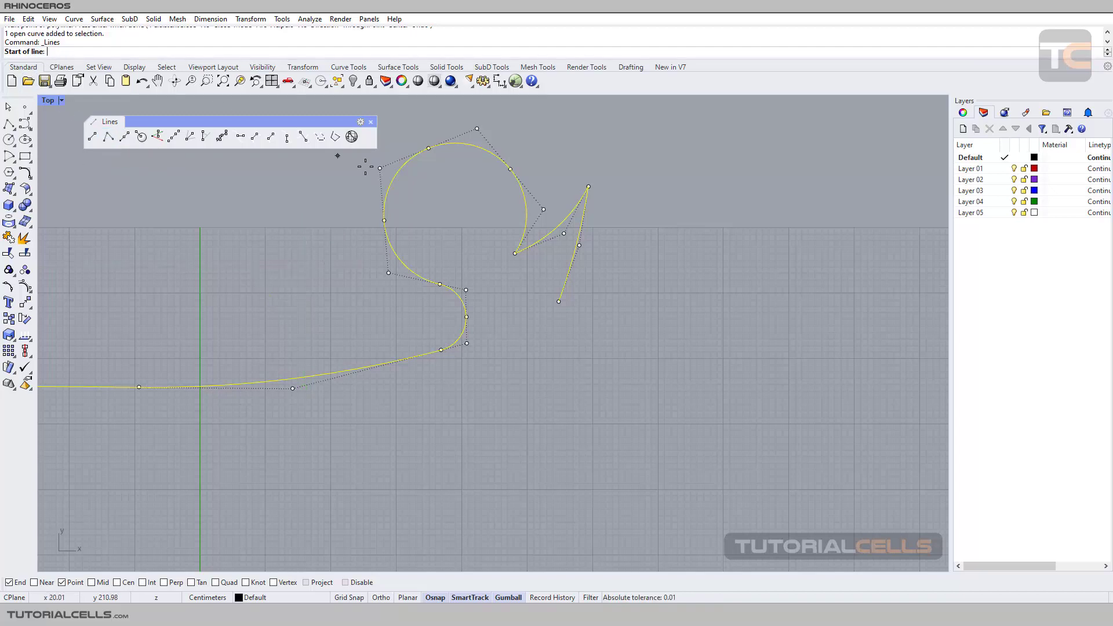
pyautogui.moveTo(667, 255); pyautogui.dragTo(422, 251, button='right')
pyautogui.click(424, 246)
pyautogui.click(545, 201)
pyautogui.click(550, 272)
pyautogui.click(450, 311)
pyautogui.click(415, 365)
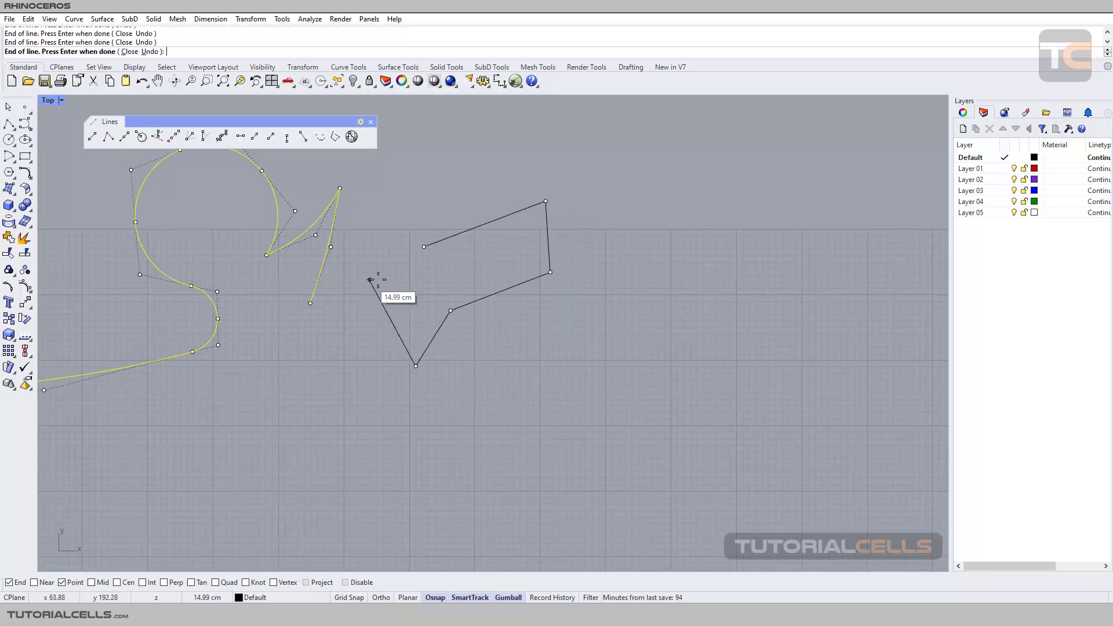
pyautogui.click(130, 51)
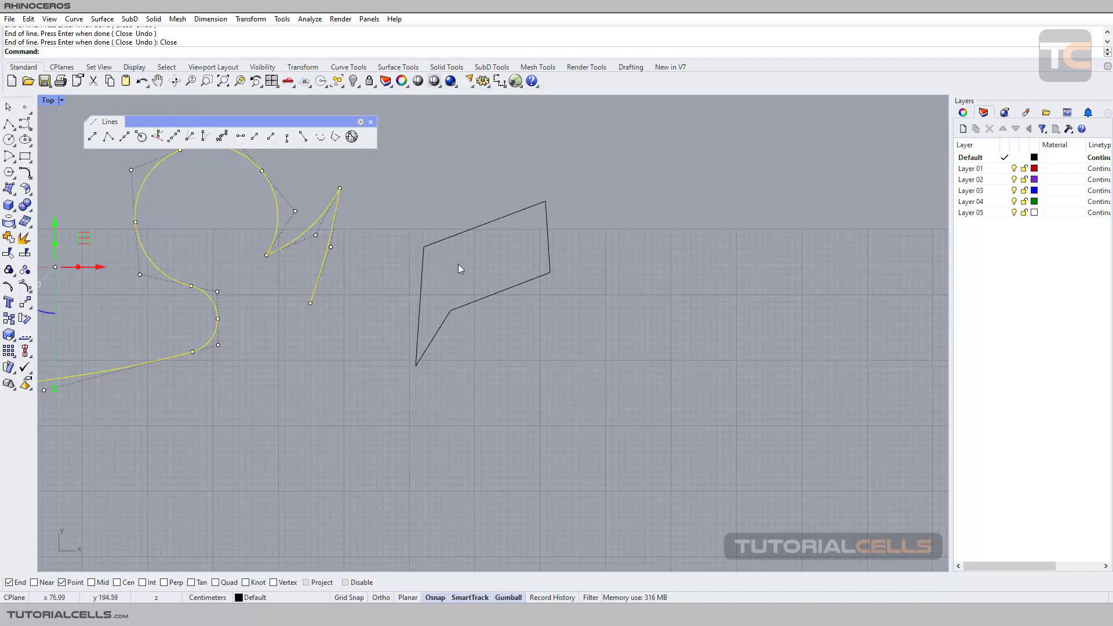
# Step: Select the shape's edges one by one to confirm they are separate segments
pyautogui.click(479, 229)
pyautogui.click(509, 289)
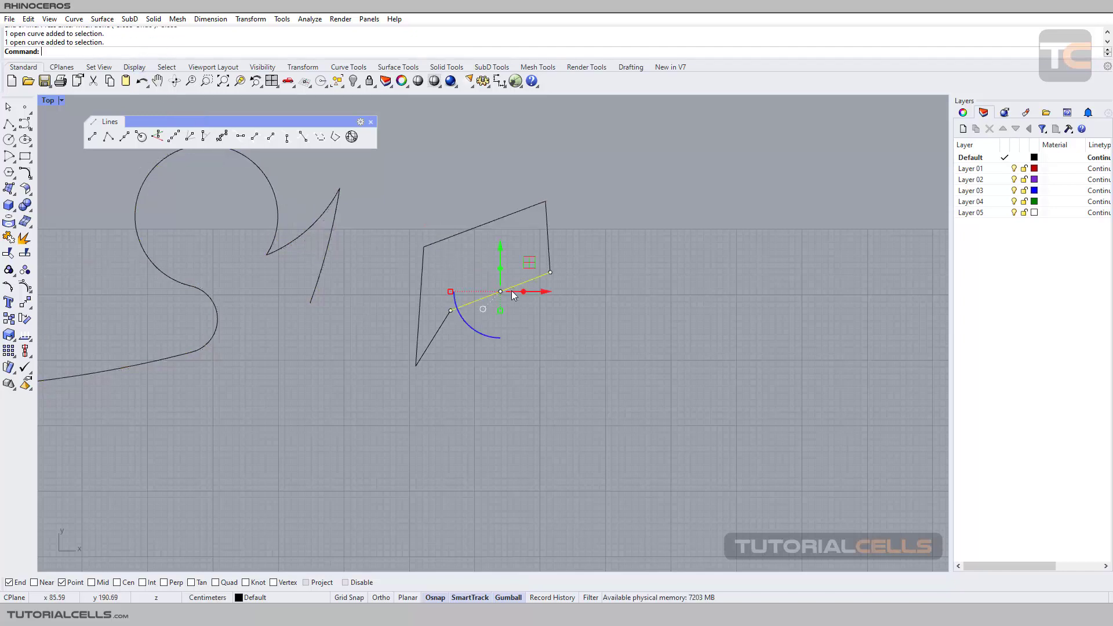
pyautogui.click(549, 246)
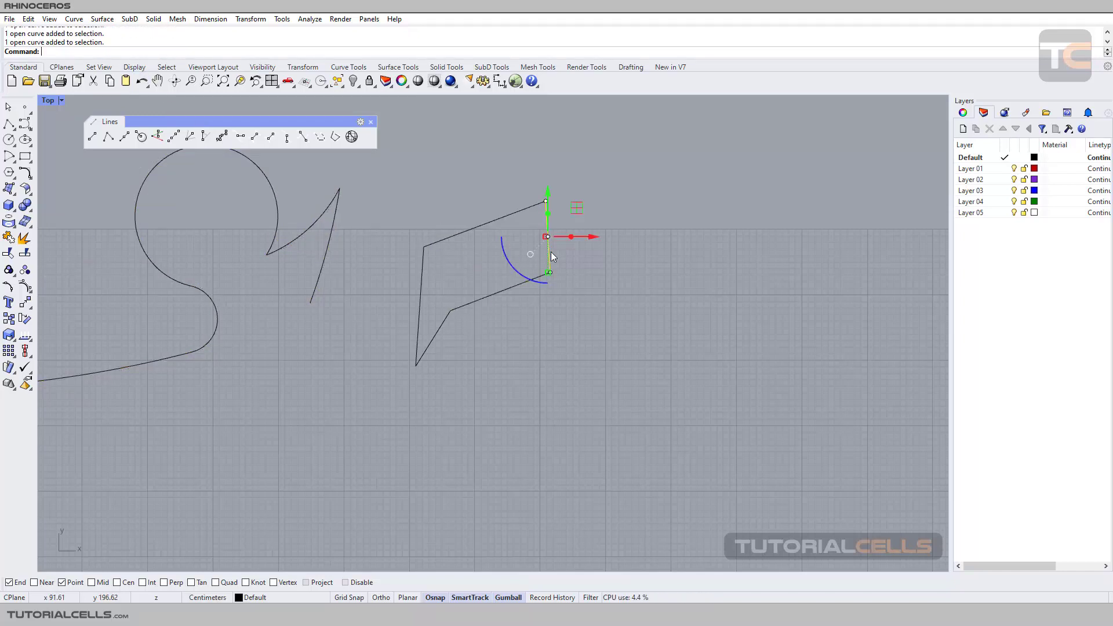
pyautogui.click(478, 302)
pyautogui.click(442, 332)
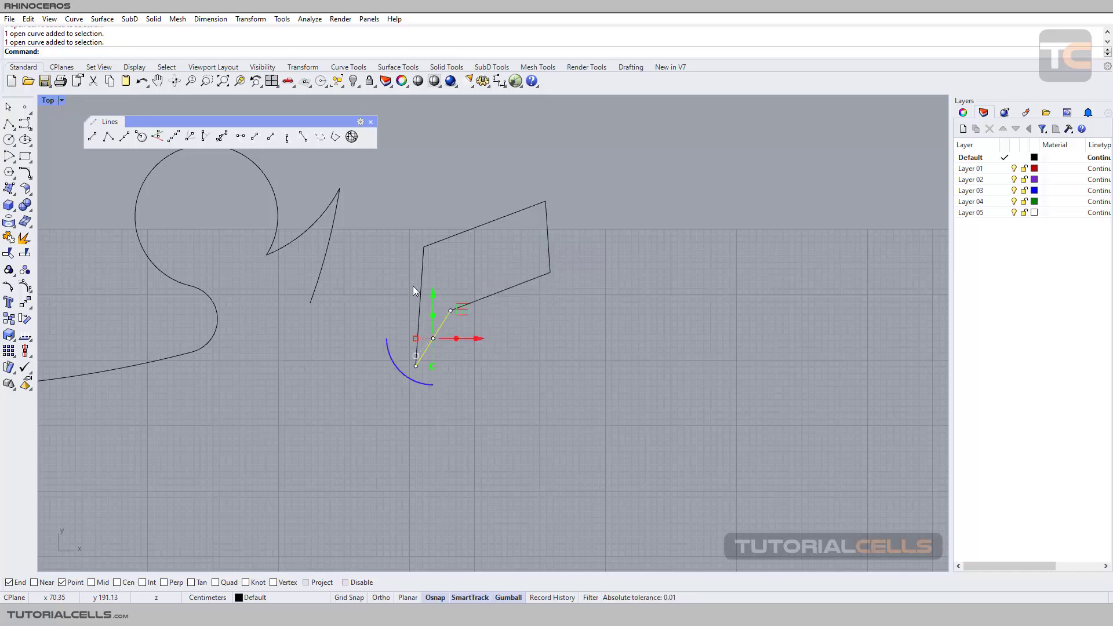
pyautogui.click(442, 240)
pyautogui.click(548, 242)
pyautogui.scroll(-2, 385, 268)
# Step: Draw an open polyline beginning with an arc, followed by five straight-line vertices
pyautogui.click(117, 142)
pyautogui.click(492, 183)
pyautogui.click(608, 198)
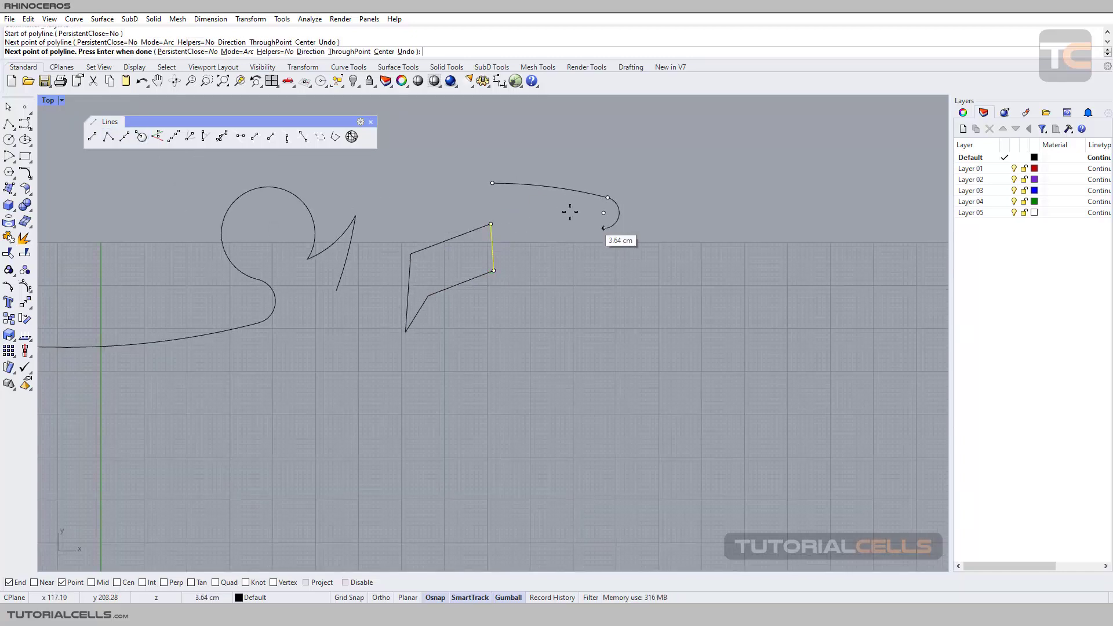
pyautogui.click(236, 51)
pyautogui.click(690, 200)
pyautogui.click(702, 268)
pyautogui.click(642, 326)
pyautogui.click(586, 278)
pyautogui.click(525, 221)
pyautogui.press('Return')
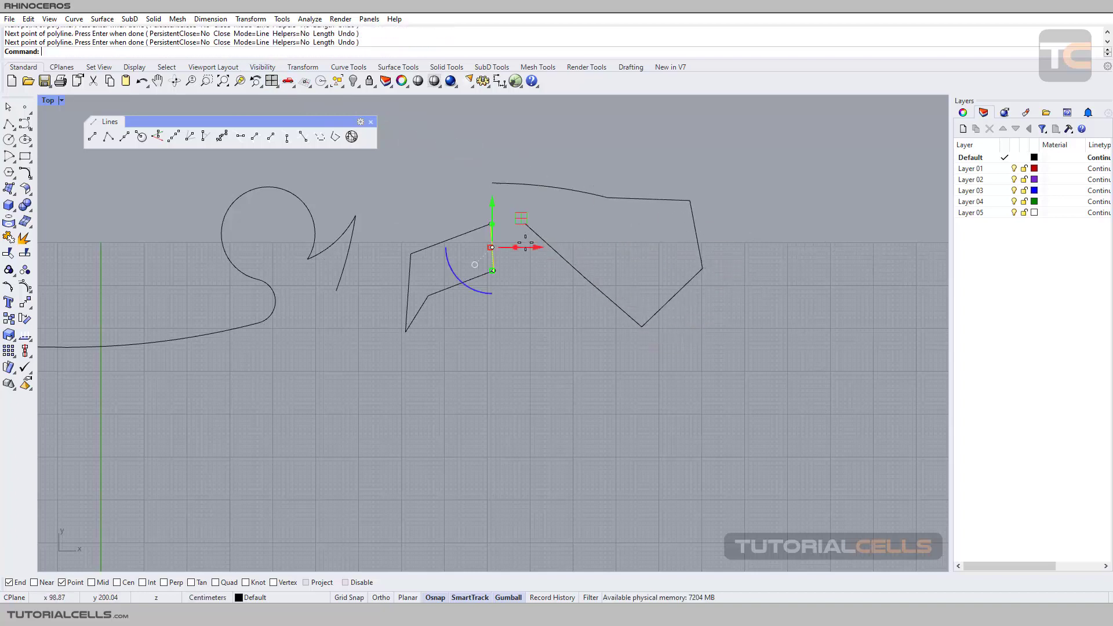
# Step: Shift the new polyline up and to the right, then select the closed shape's right and top edges
pyautogui.click(578, 195)
pyautogui.moveTo(633, 227); pyautogui.dragTo(647, 204)
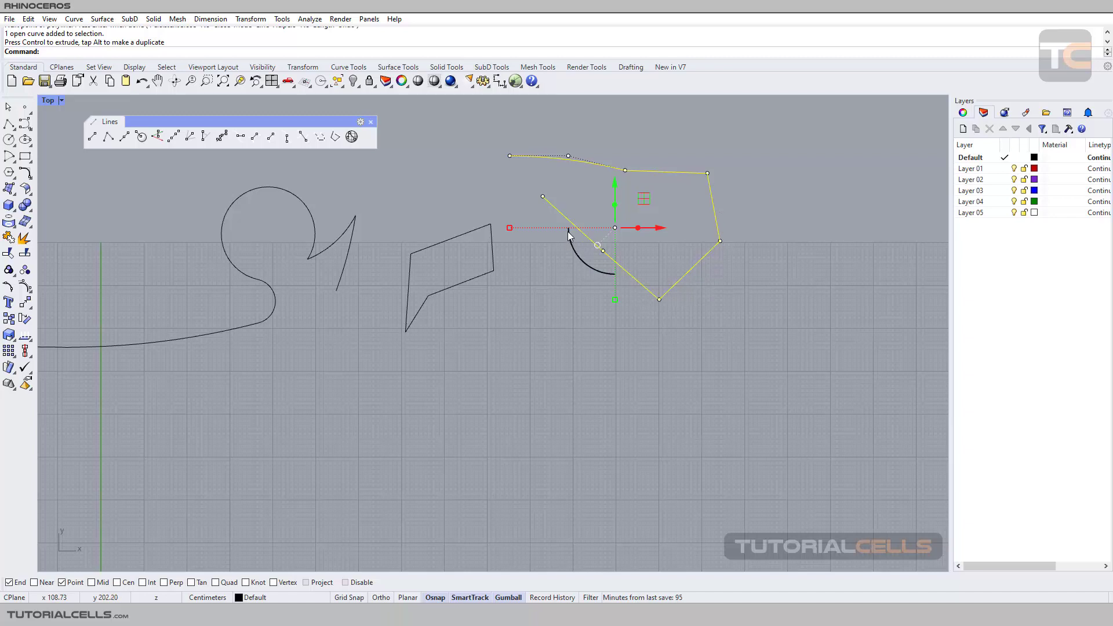
pyautogui.click(490, 248)
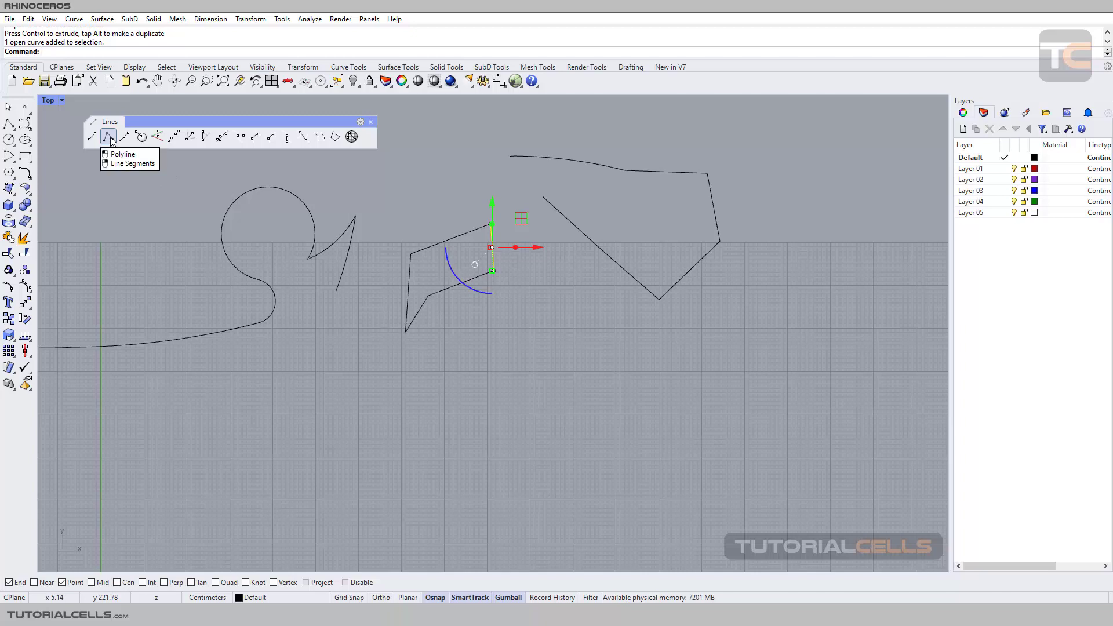
pyautogui.click(457, 237)
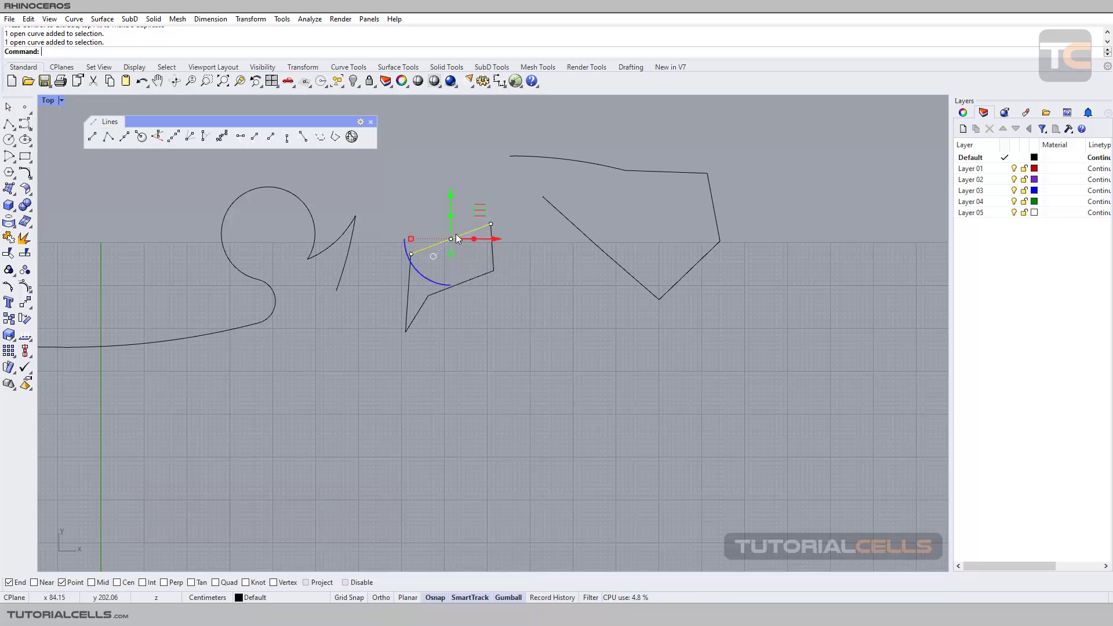